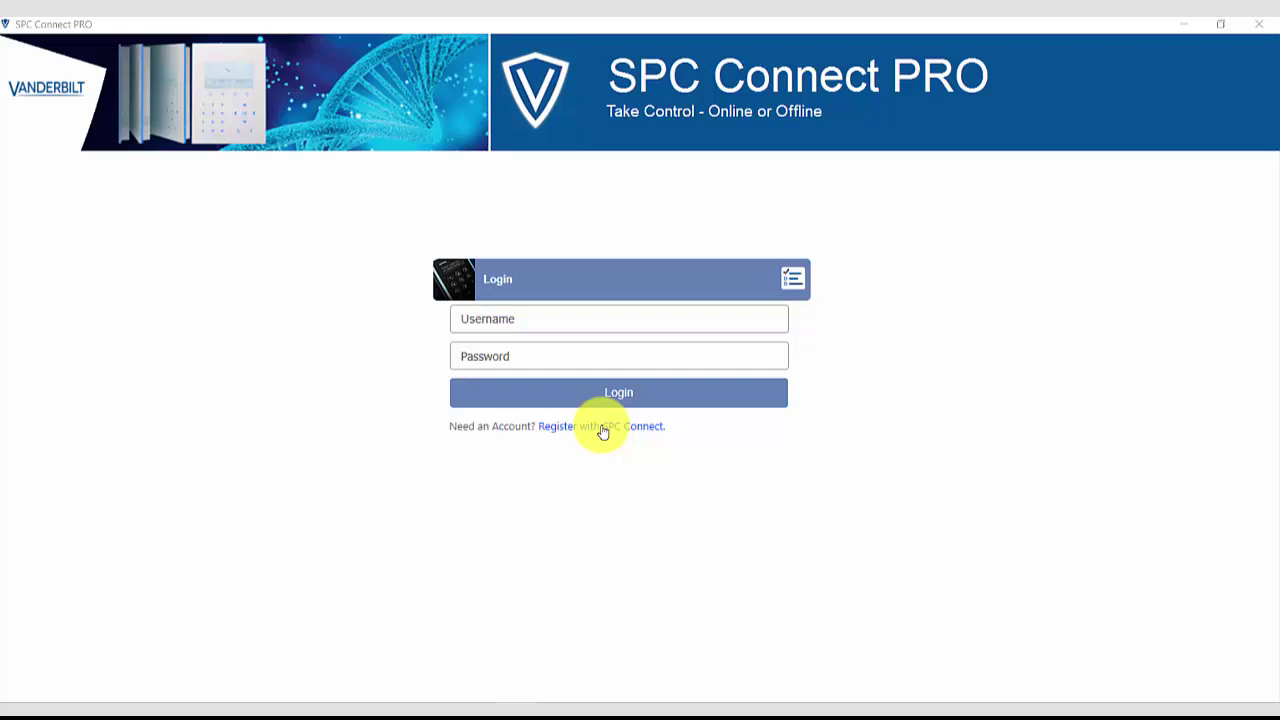
{"action": "left_click", "coordinate": [603, 428]}
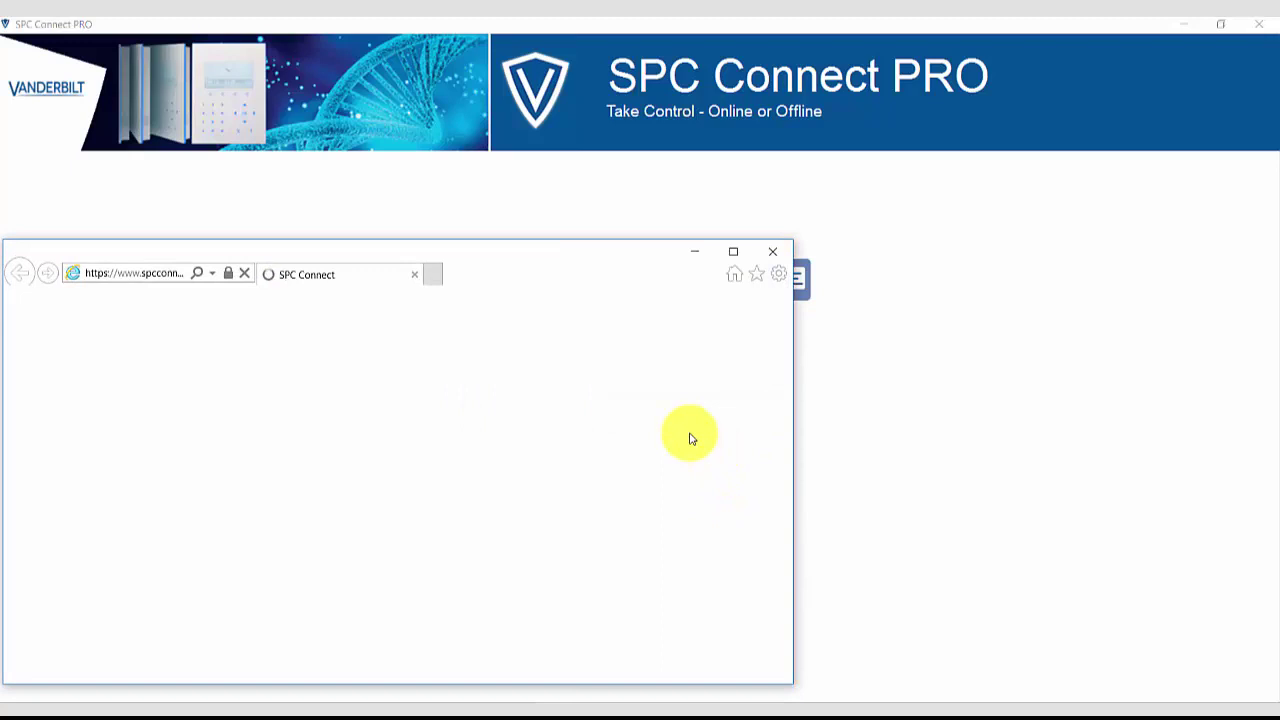
{"action": "left_click", "coordinate": [772, 251]}
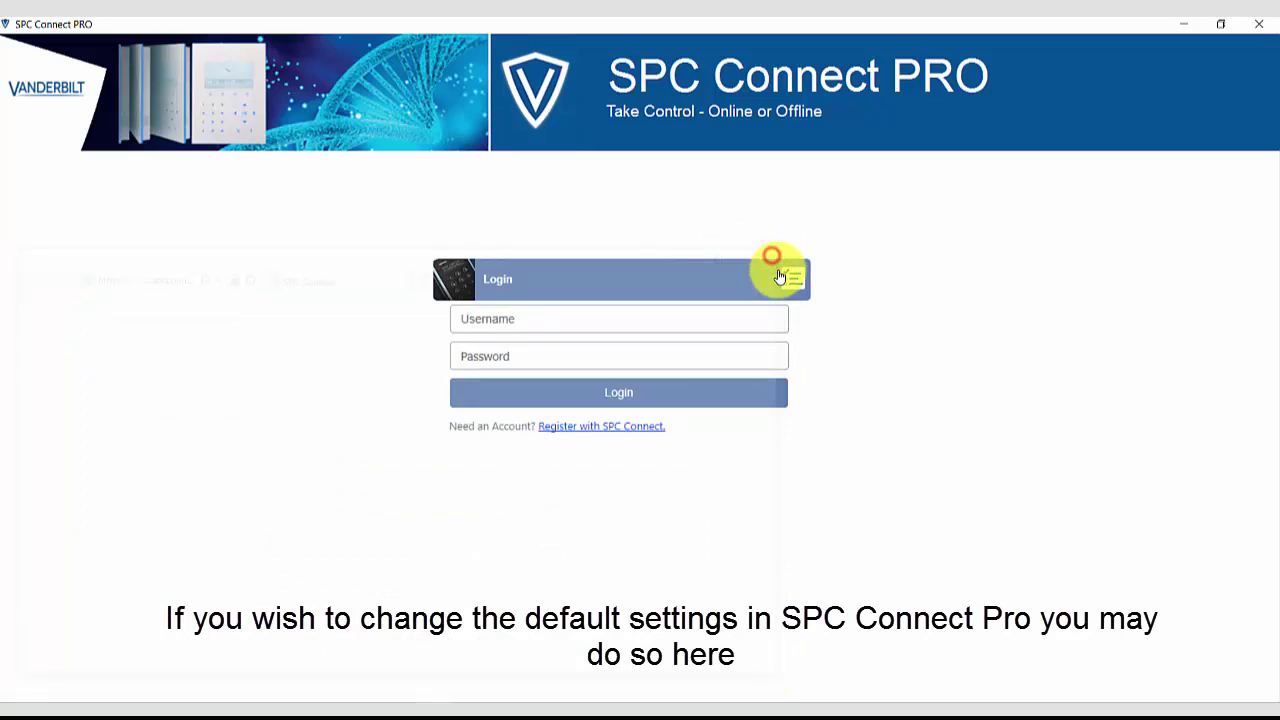
{"action": "left_click", "coordinate": [634, 223]}
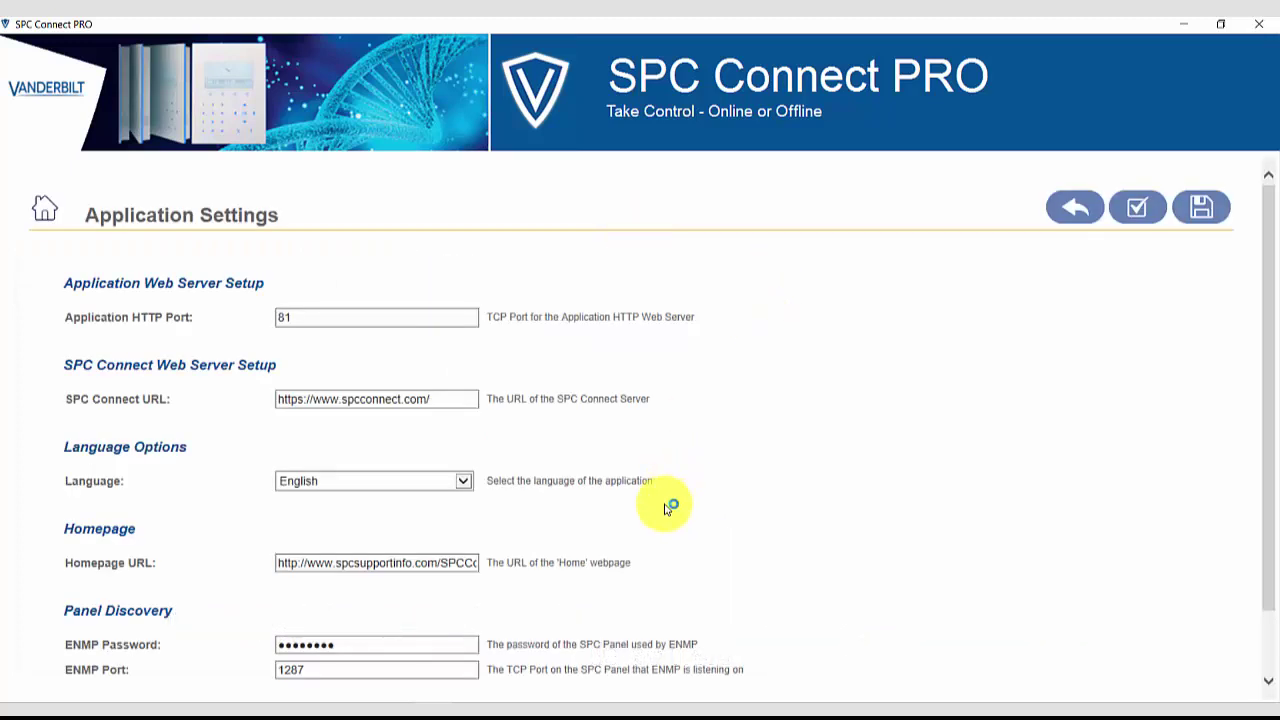
{"action": "scroll", "coordinate": [668, 508], "scroll_direction": "down", "scroll_amount": 2}
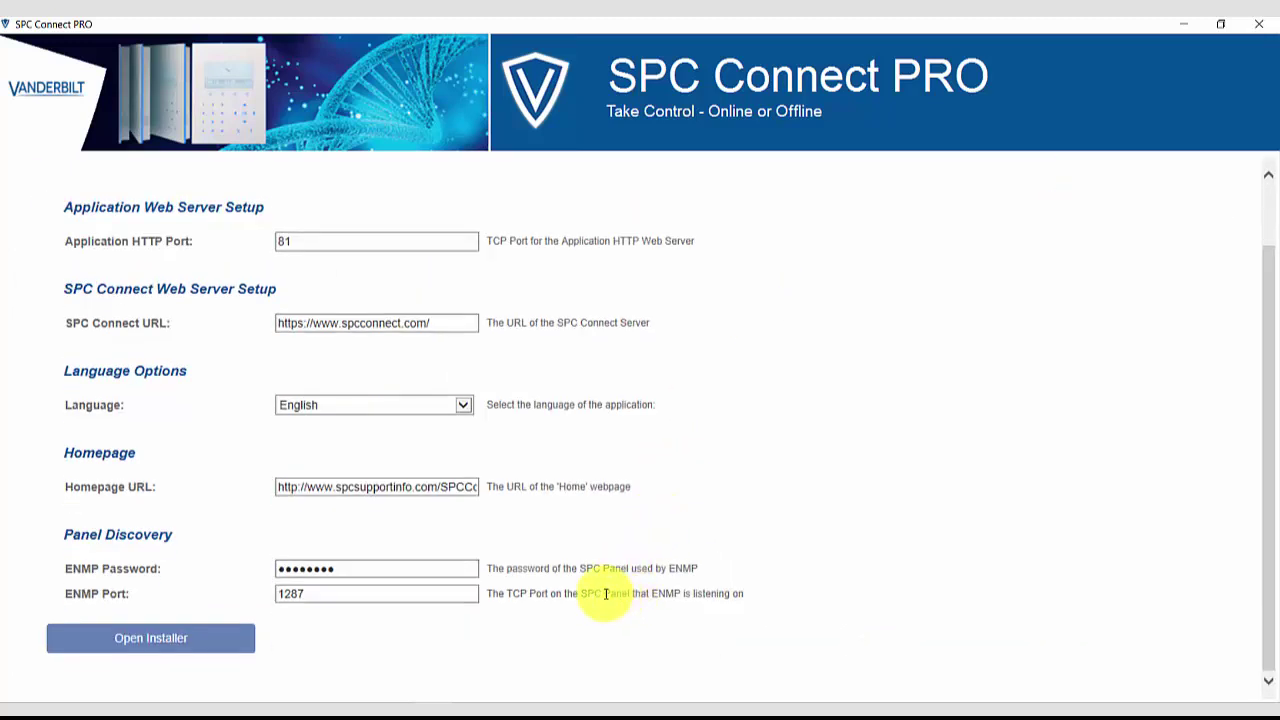
{"action": "scroll", "coordinate": [600, 593], "scroll_direction": "up", "scroll_amount": 2}
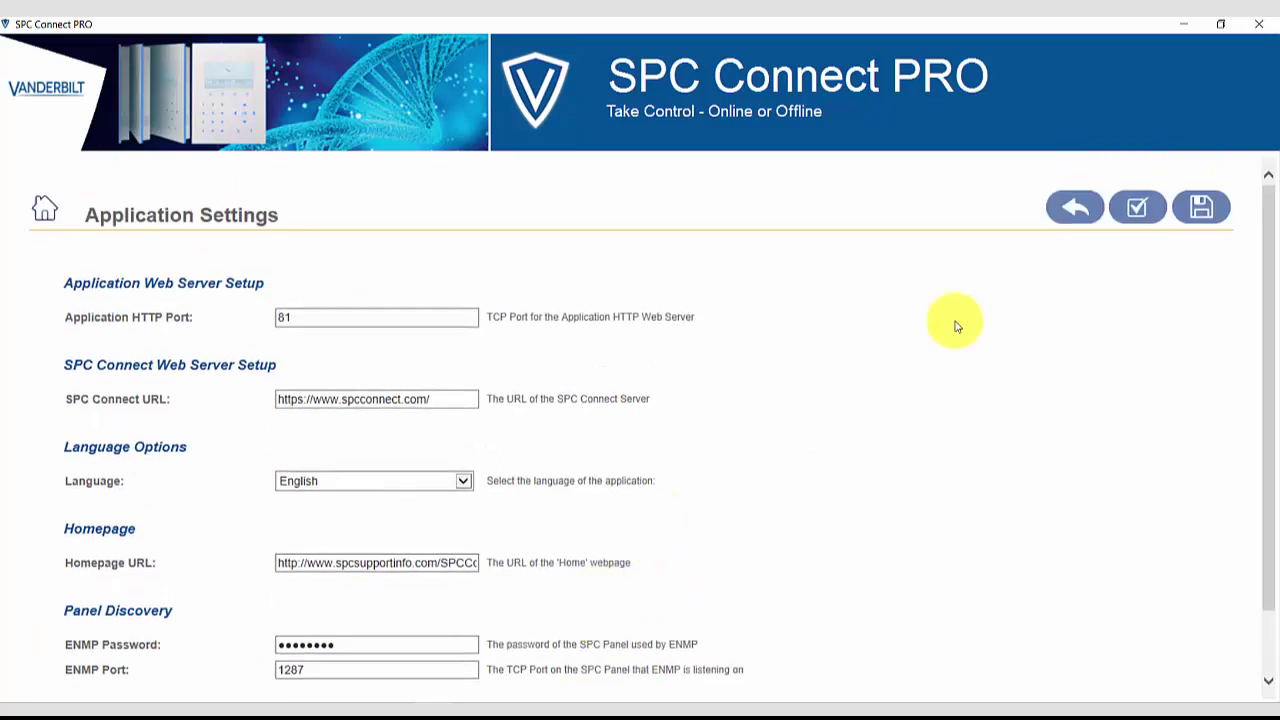
{"action": "left_click", "coordinate": [1076, 201]}
Log in to SPC Connect PRO with the account username and password to reach the Welcome page
{"action": "left_click", "coordinate": [586, 322]}
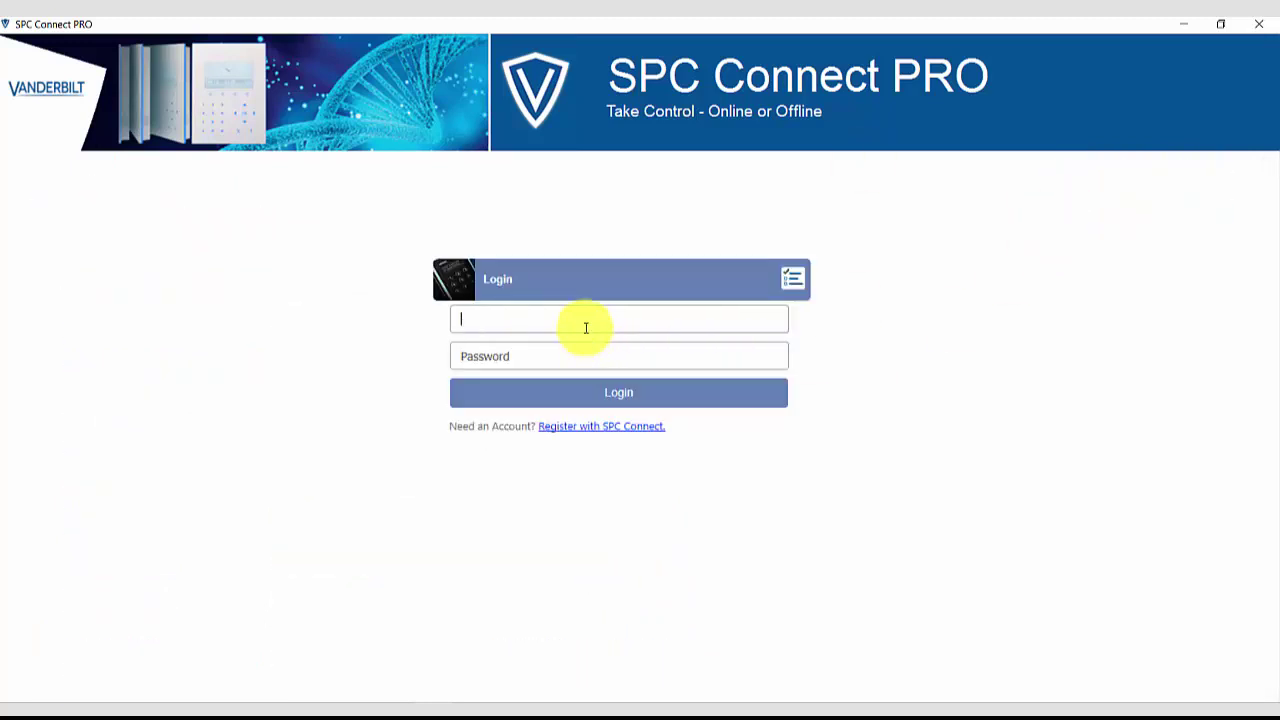
{"action": "type", "text": "SPCConnect"}
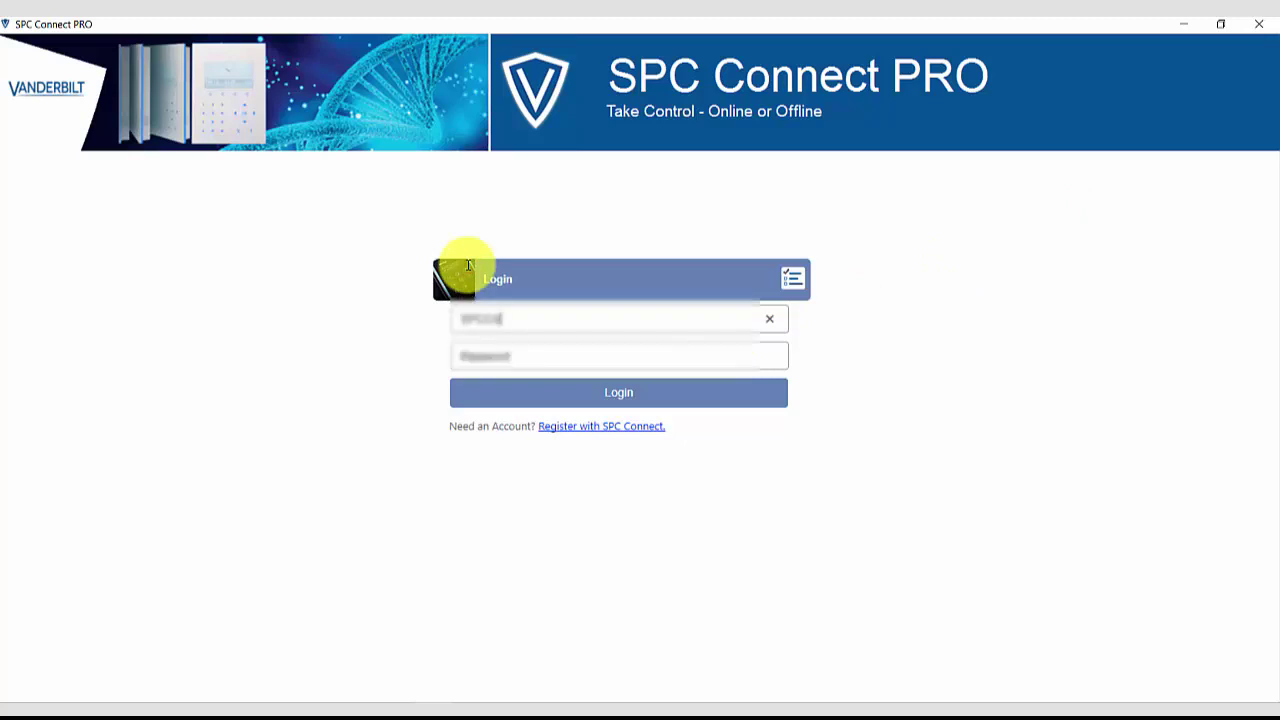
{"action": "type", "text": "Pro"}
{"action": "key", "text": "Tab"}
{"action": "type", "text": "**********"}
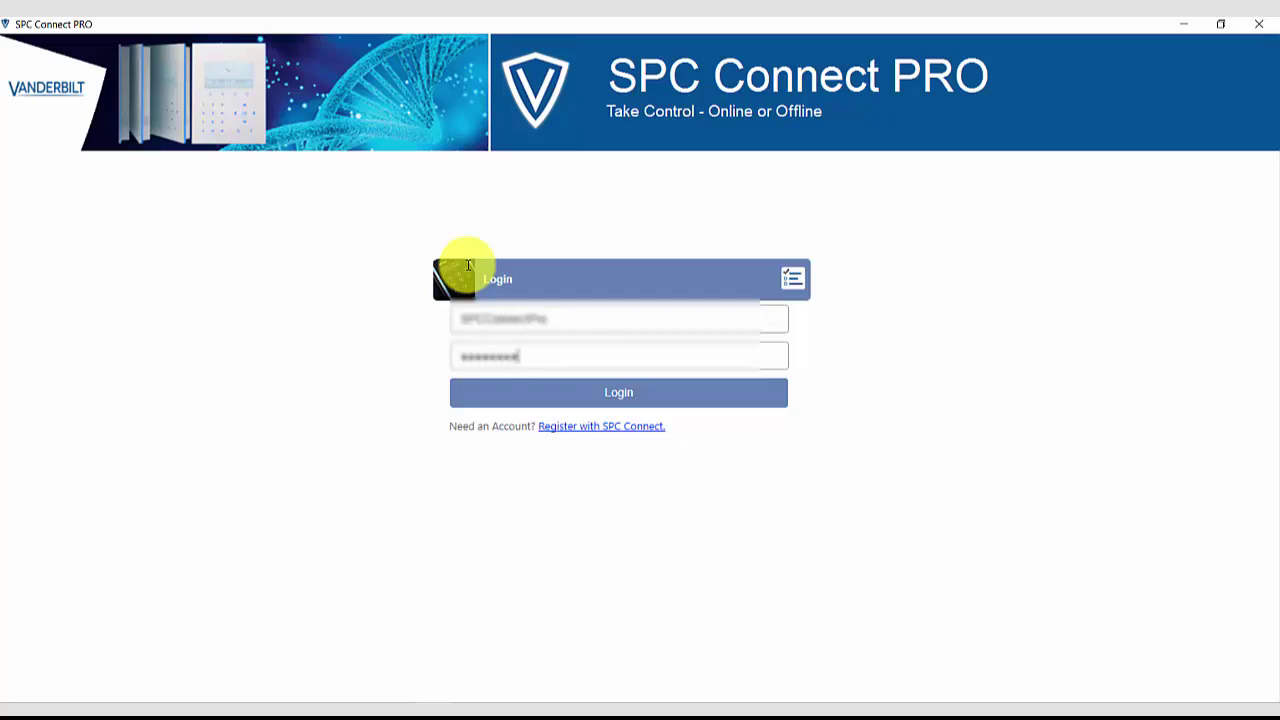
{"action": "type", "text": "***"}
{"action": "key", "text": "Return"}
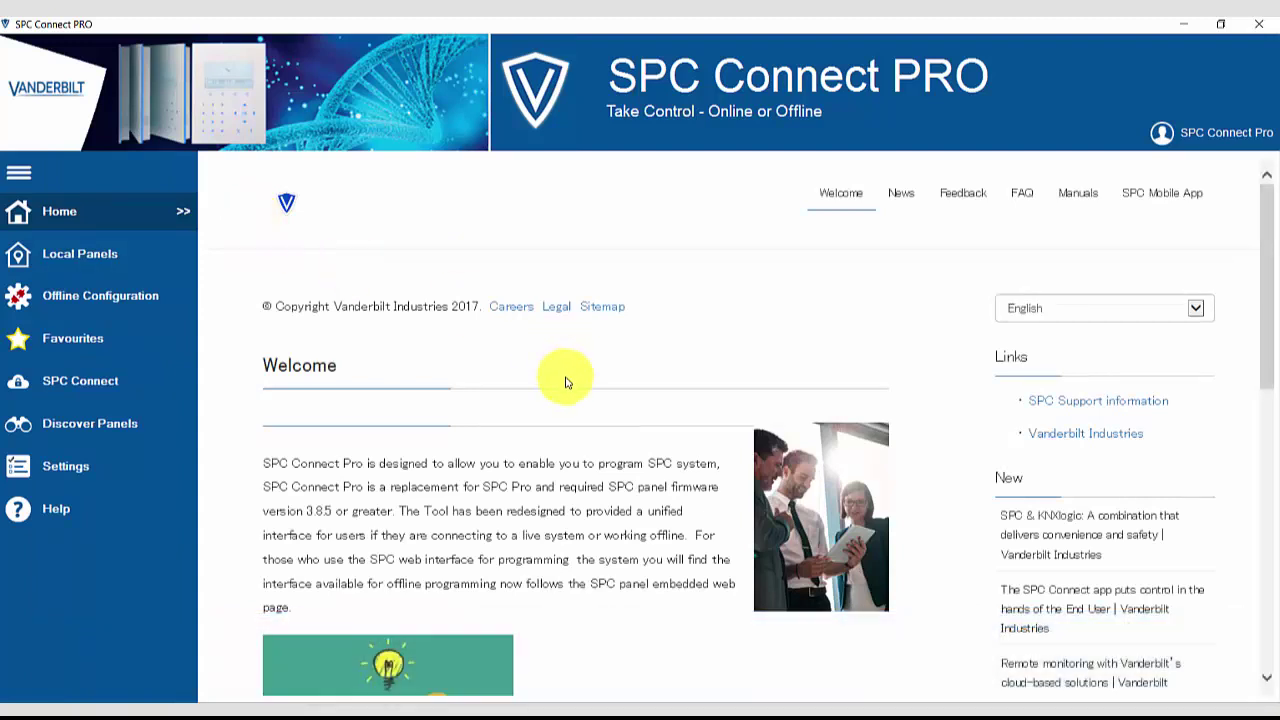
Browse the Welcome page, then list Local Panels showing Panel 1, an SPC6300 on firmware 3.8.5
{"action": "scroll", "coordinate": [565, 395], "scroll_direction": "down", "scroll_amount": 2}
{"action": "scroll", "coordinate": [565, 393], "scroll_direction": "down", "scroll_amount": 3}
{"action": "scroll", "coordinate": [551, 391], "scroll_direction": "up", "scroll_amount": 2}
{"action": "scroll", "coordinate": [549, 401], "scroll_direction": "up", "scroll_amount": 3}
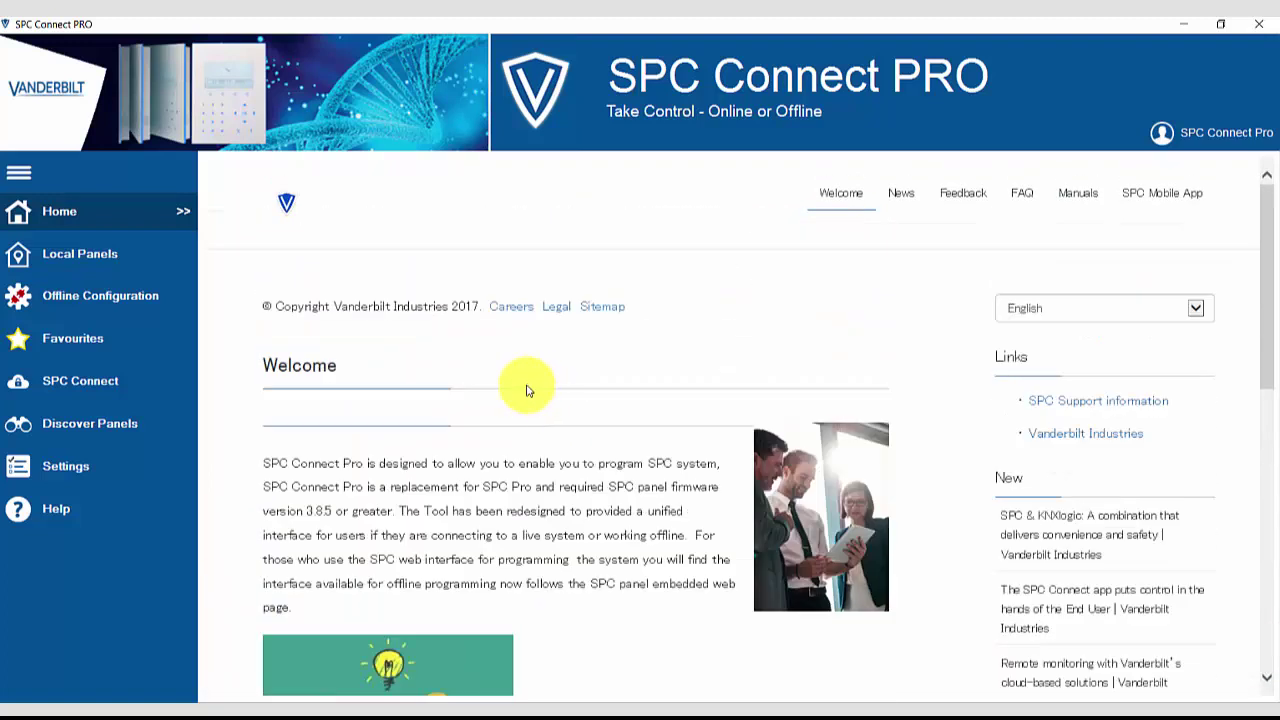
{"action": "left_click", "coordinate": [35, 256]}
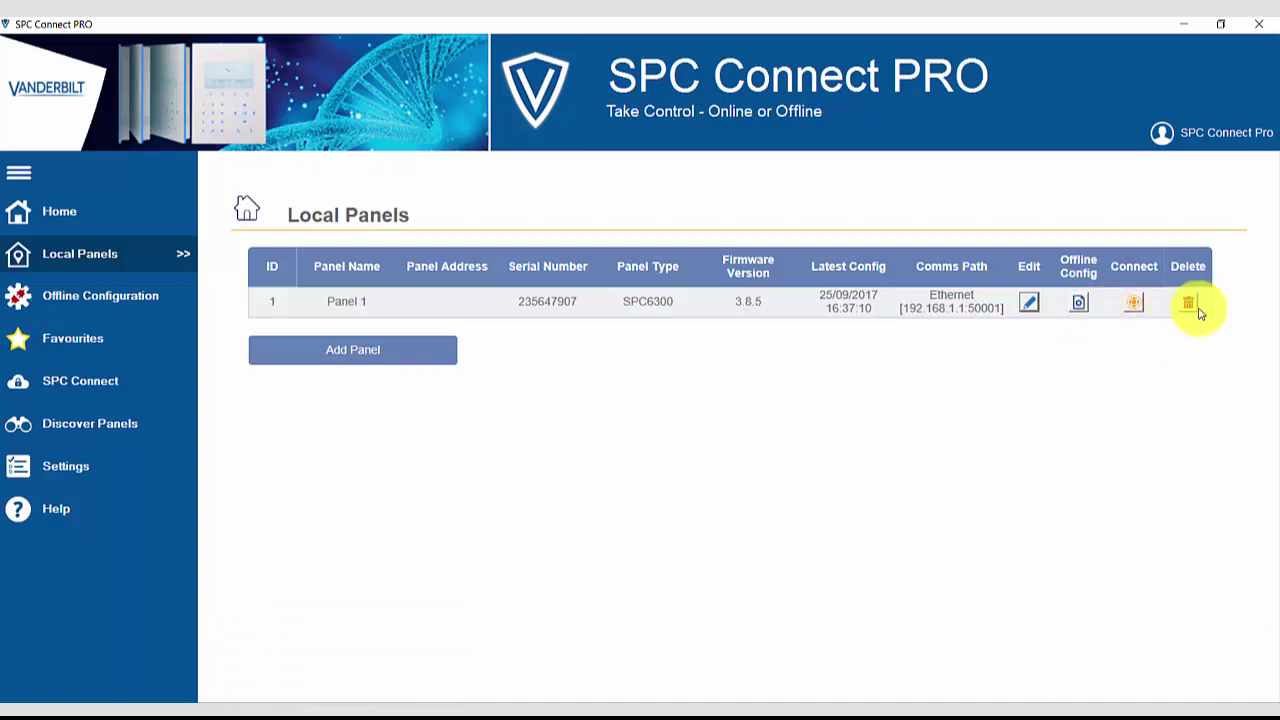
Visit Offline Configuration with Panel 1 kept, then Favourites, ending on SPC Connect Panels with testpanel online
{"action": "left_click", "coordinate": [160, 295]}
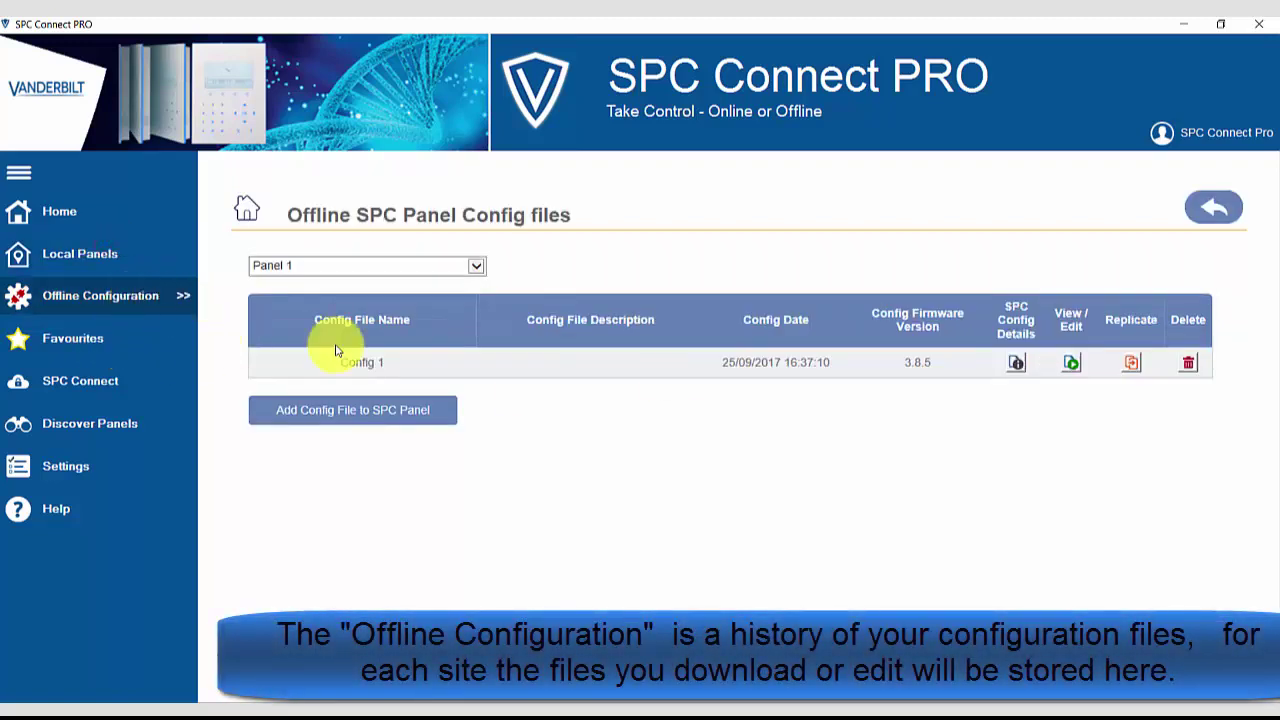
{"action": "left_click", "coordinate": [477, 266]}
{"action": "left_click", "coordinate": [378, 220]}
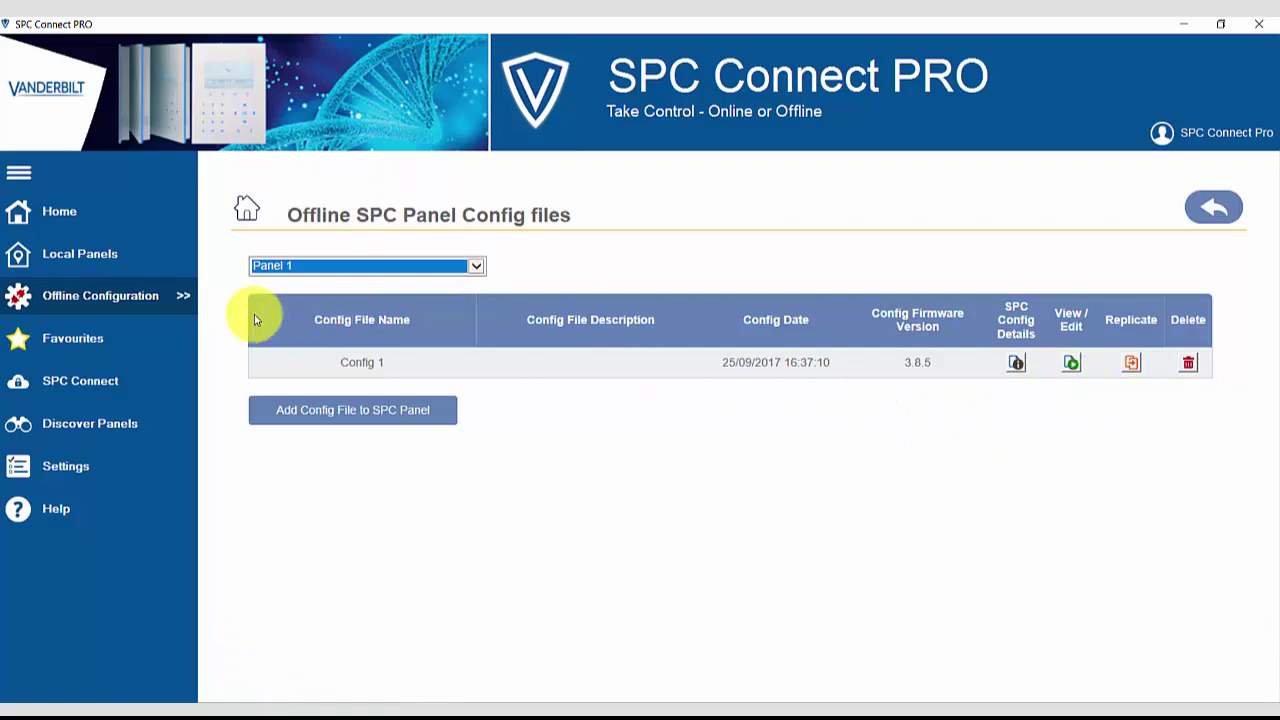
{"action": "left_click", "coordinate": [90, 338]}
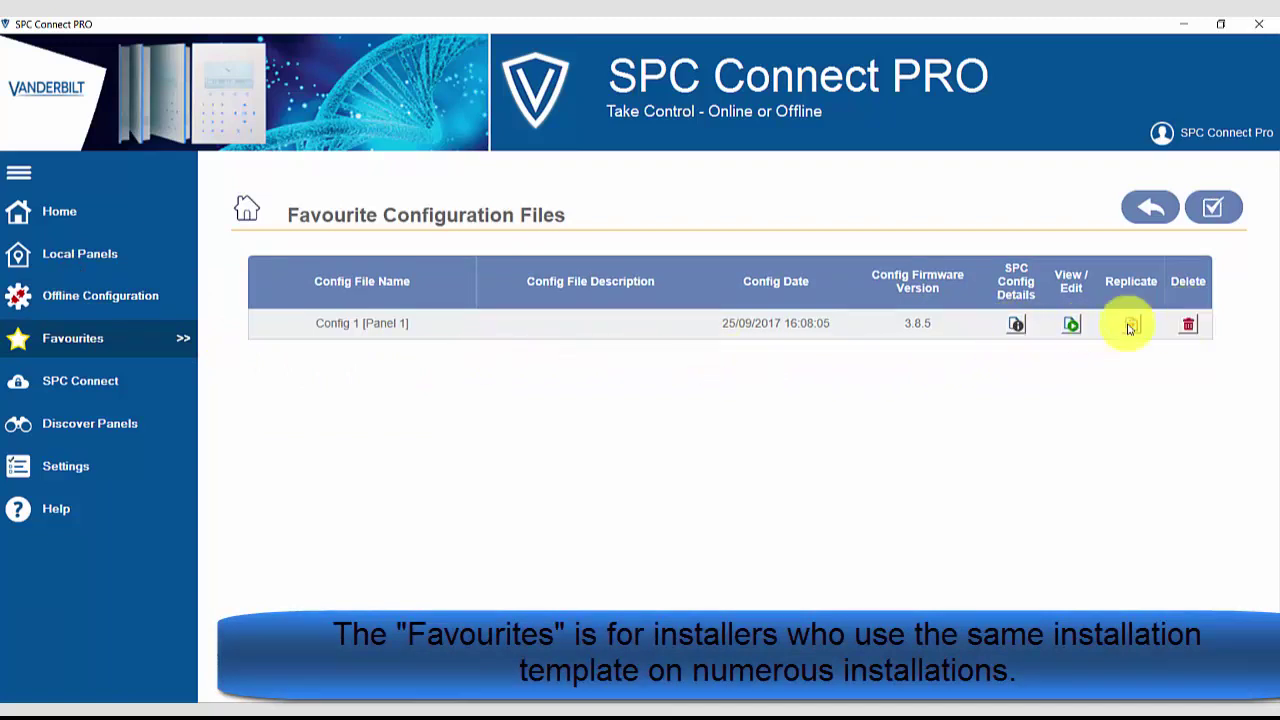
{"action": "left_click", "coordinate": [105, 382]}
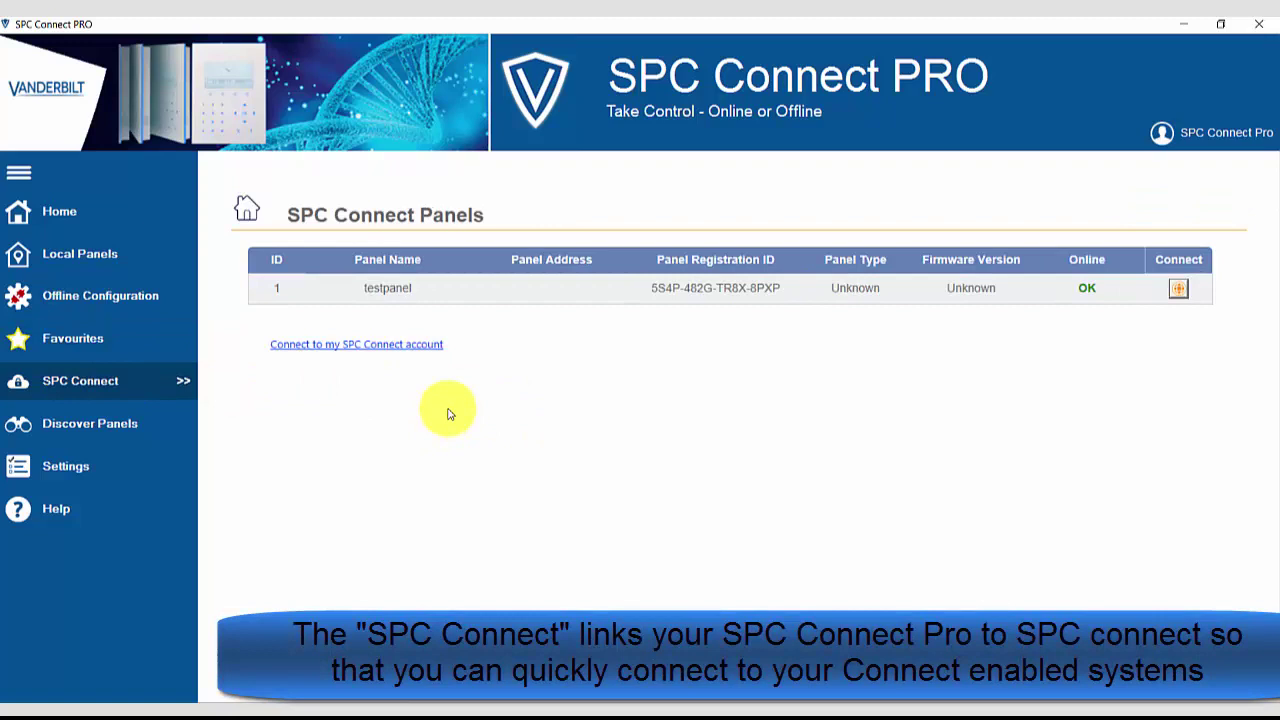
Glance at the SPC Connect account website, close it, and discover the SPC6300 at 192.168.1.1
{"action": "left_click", "coordinate": [350, 352]}
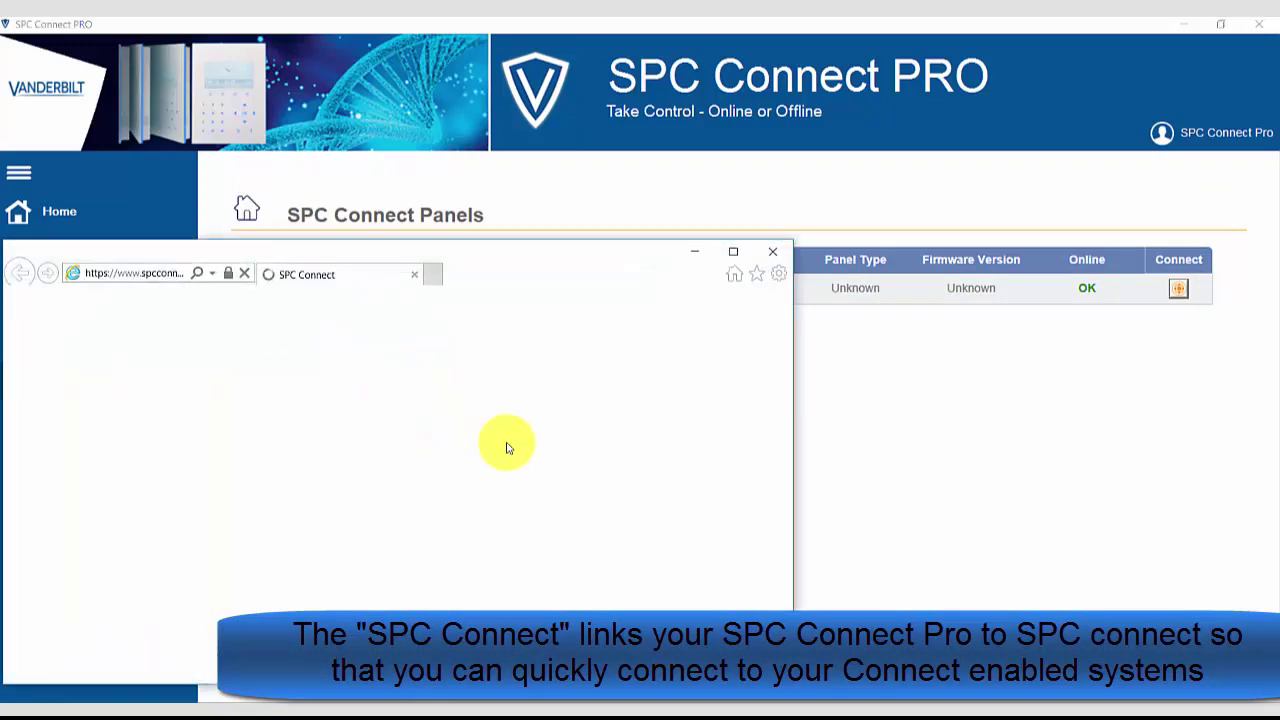
{"action": "scroll", "coordinate": [540, 505], "scroll_direction": "down", "scroll_amount": 3}
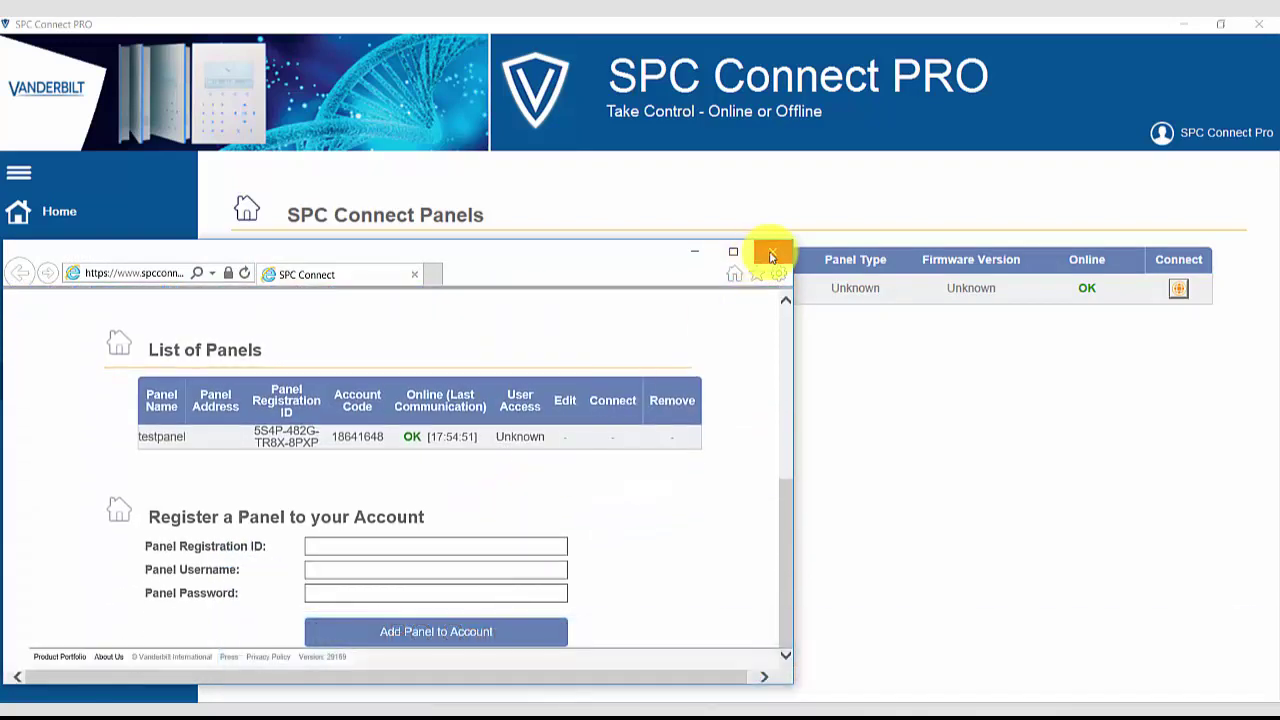
{"action": "left_click", "coordinate": [772, 255]}
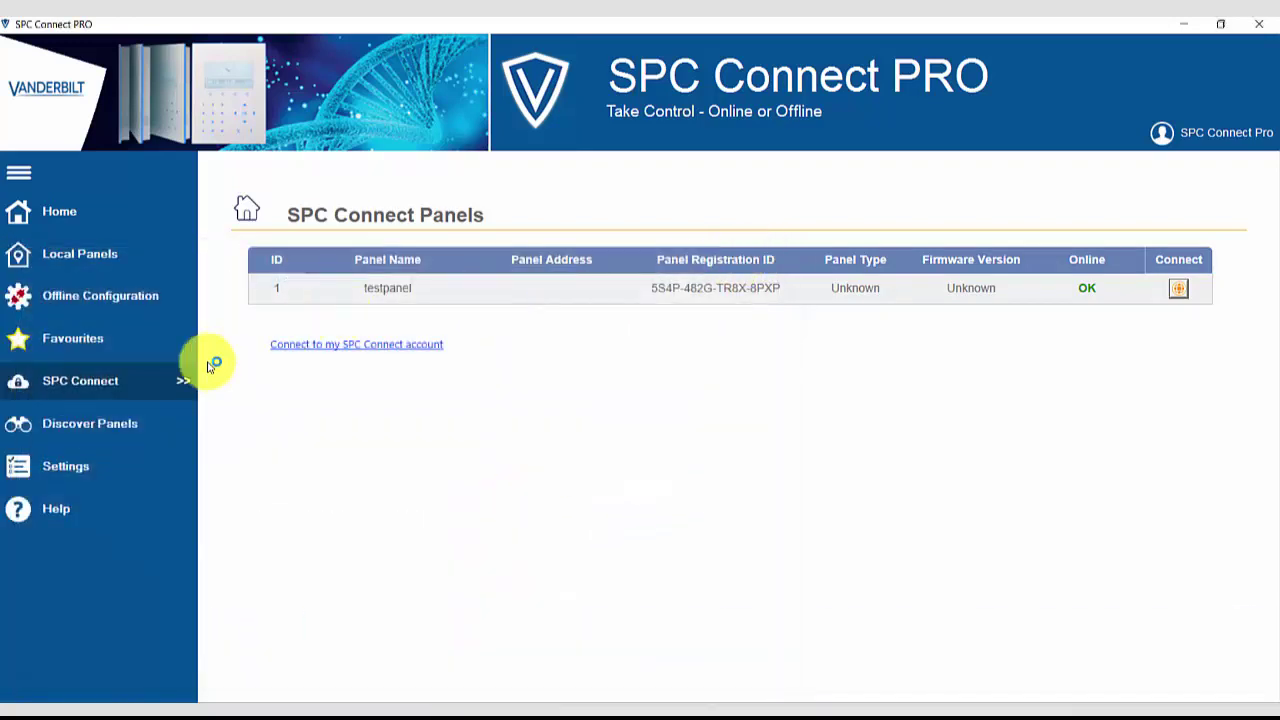
{"action": "left_click", "coordinate": [89, 424]}
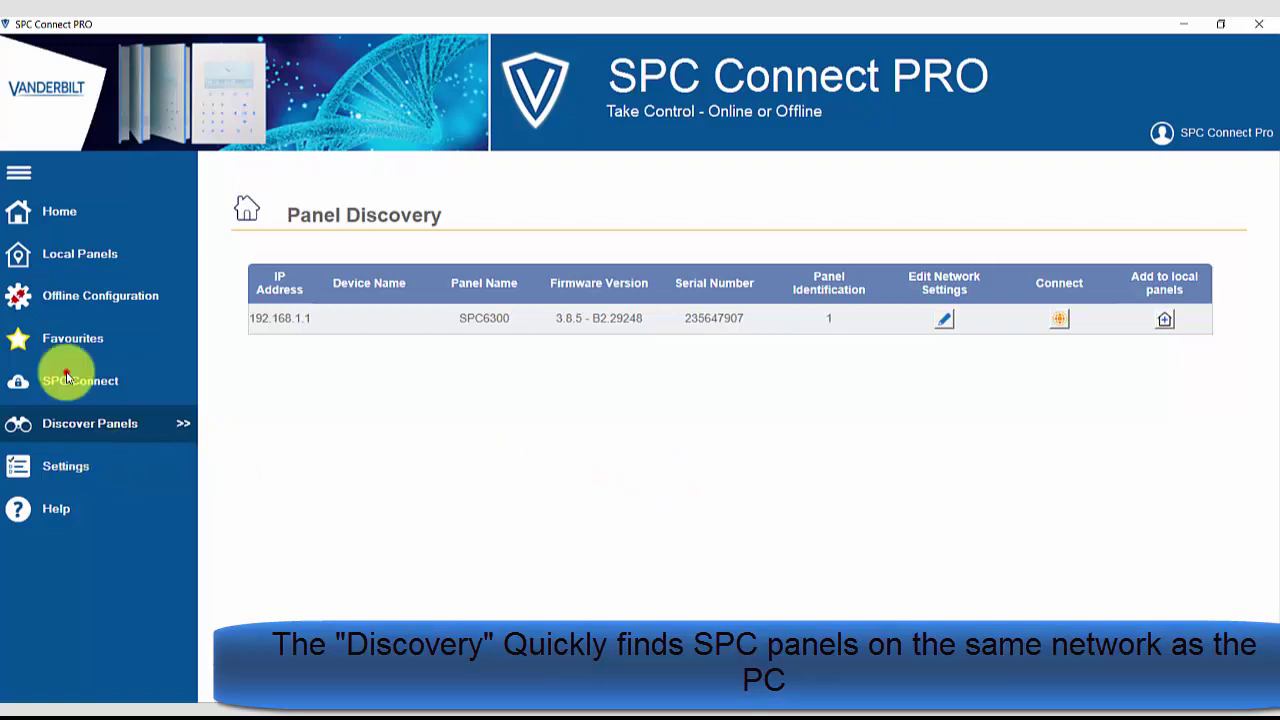
Open the application Settings from the sidebar
{"action": "left_click", "coordinate": [172, 463]}
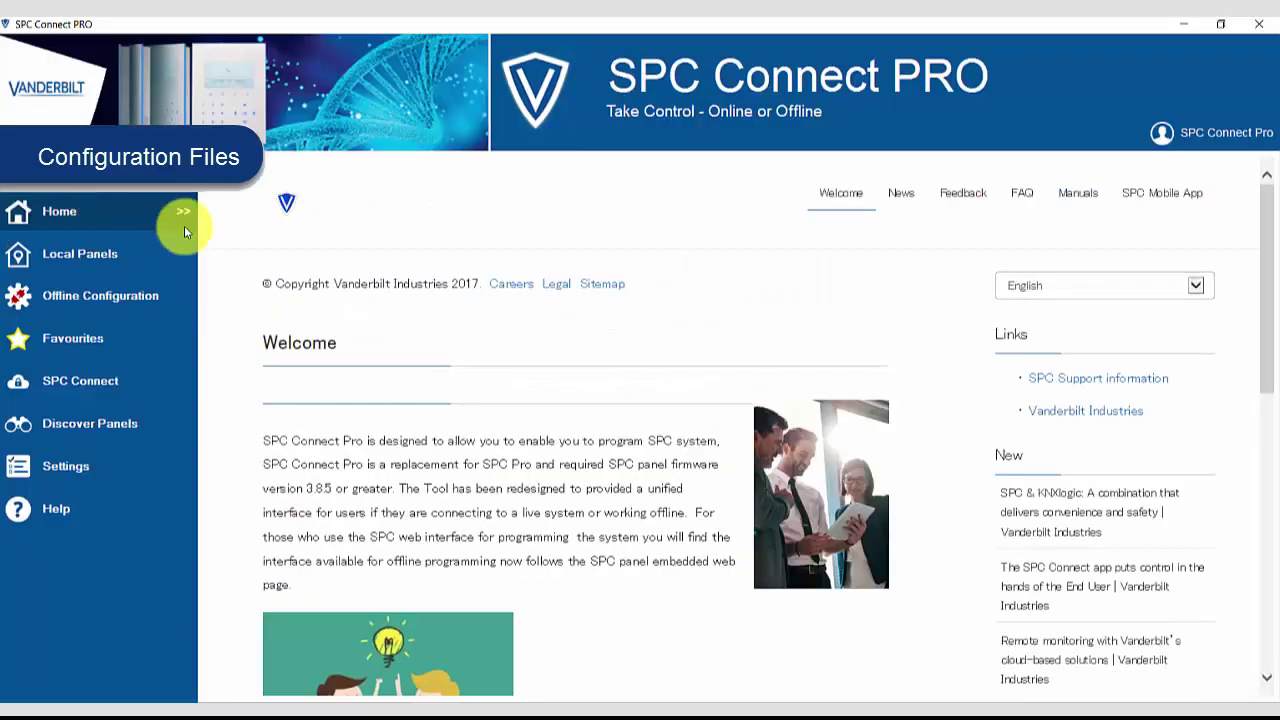
Open Panel 1's offline config files and View/Edit Config 1, dated 25/09/2017, firmware 3.8.5
{"action": "left_click", "coordinate": [67, 262]}
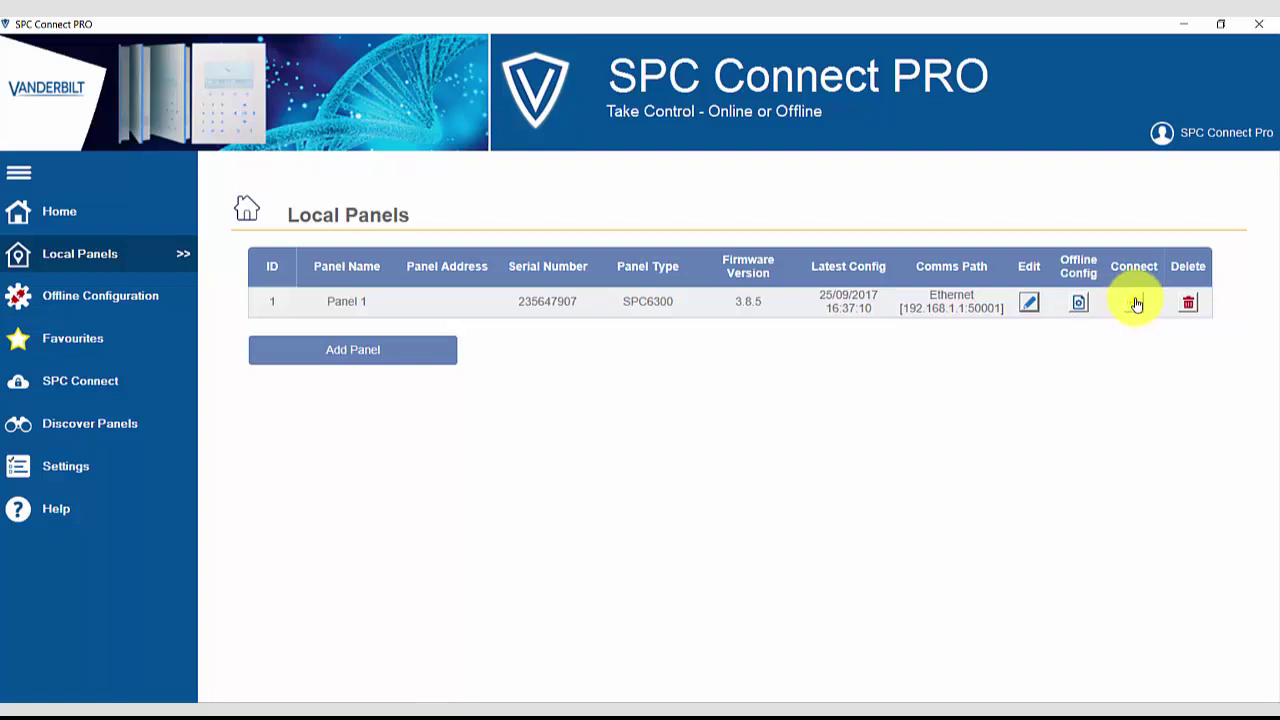
{"action": "left_click", "coordinate": [1078, 304]}
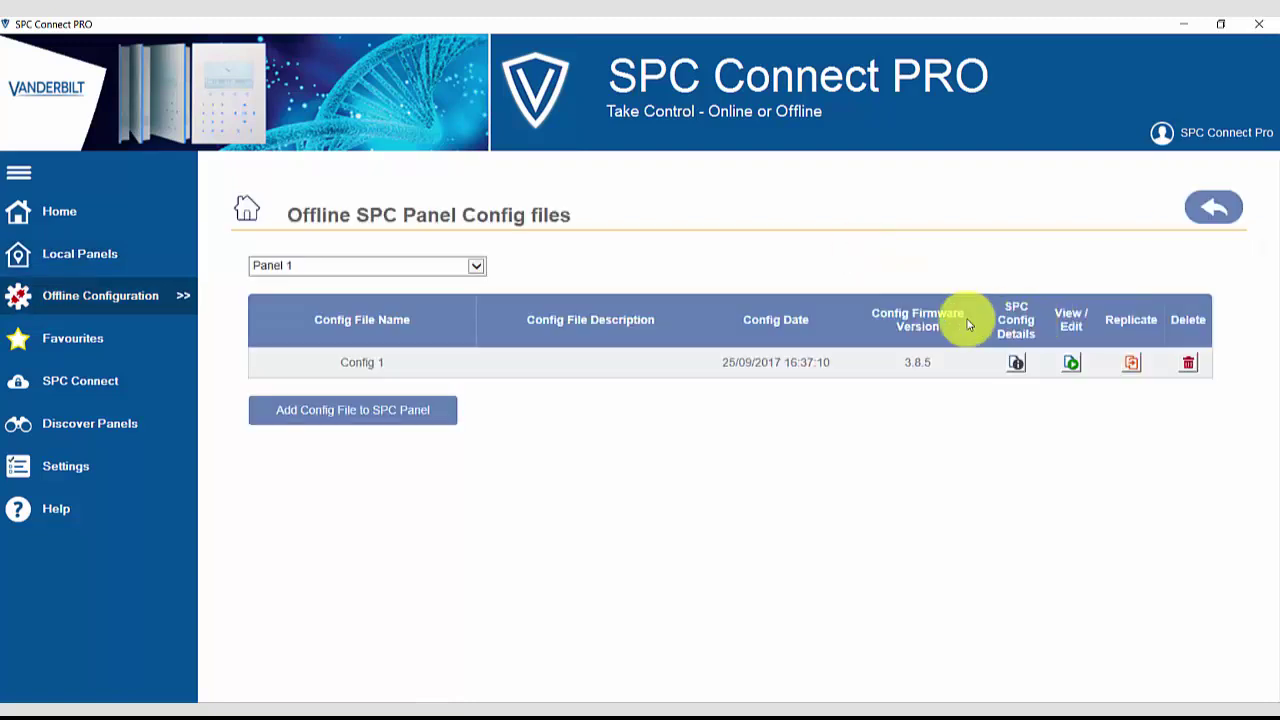
{"action": "left_click", "coordinate": [1071, 362]}
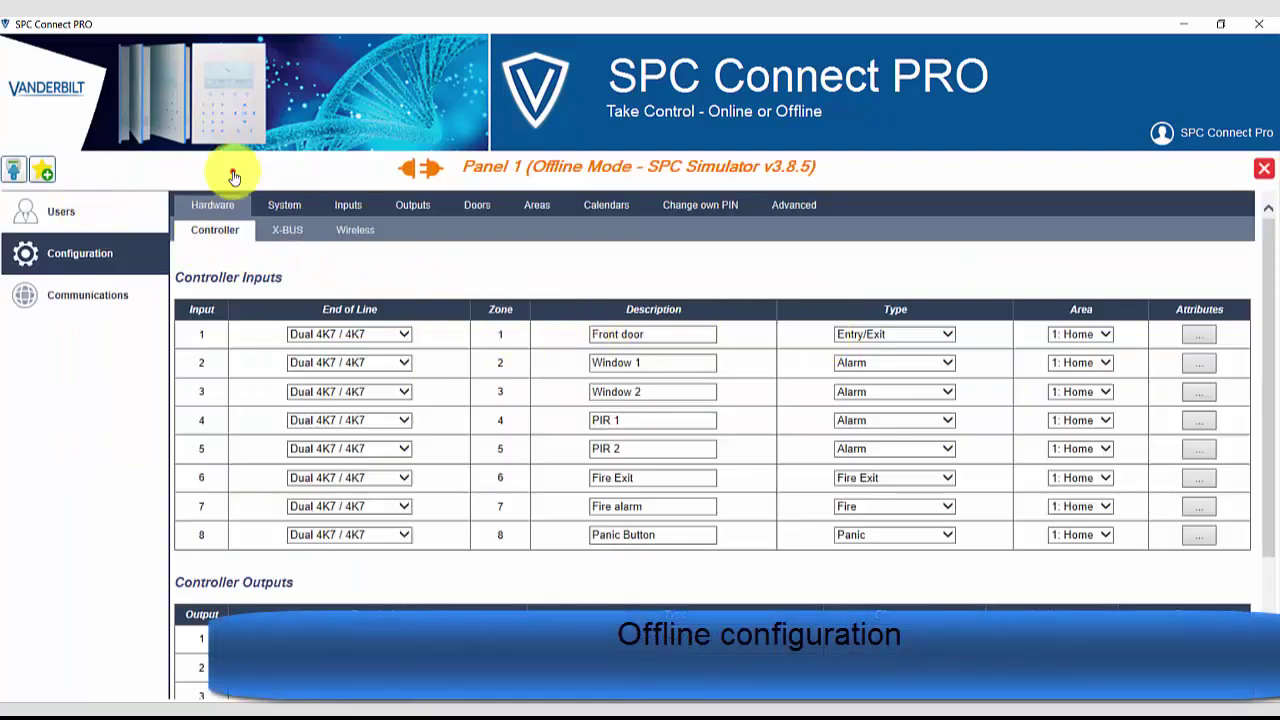
Review Config 1's System, Inputs, Outputs, Areas (Home, Office, Area 3) and empty Calendars, then close it
{"action": "left_click", "coordinate": [298, 212]}
{"action": "left_click", "coordinate": [350, 210]}
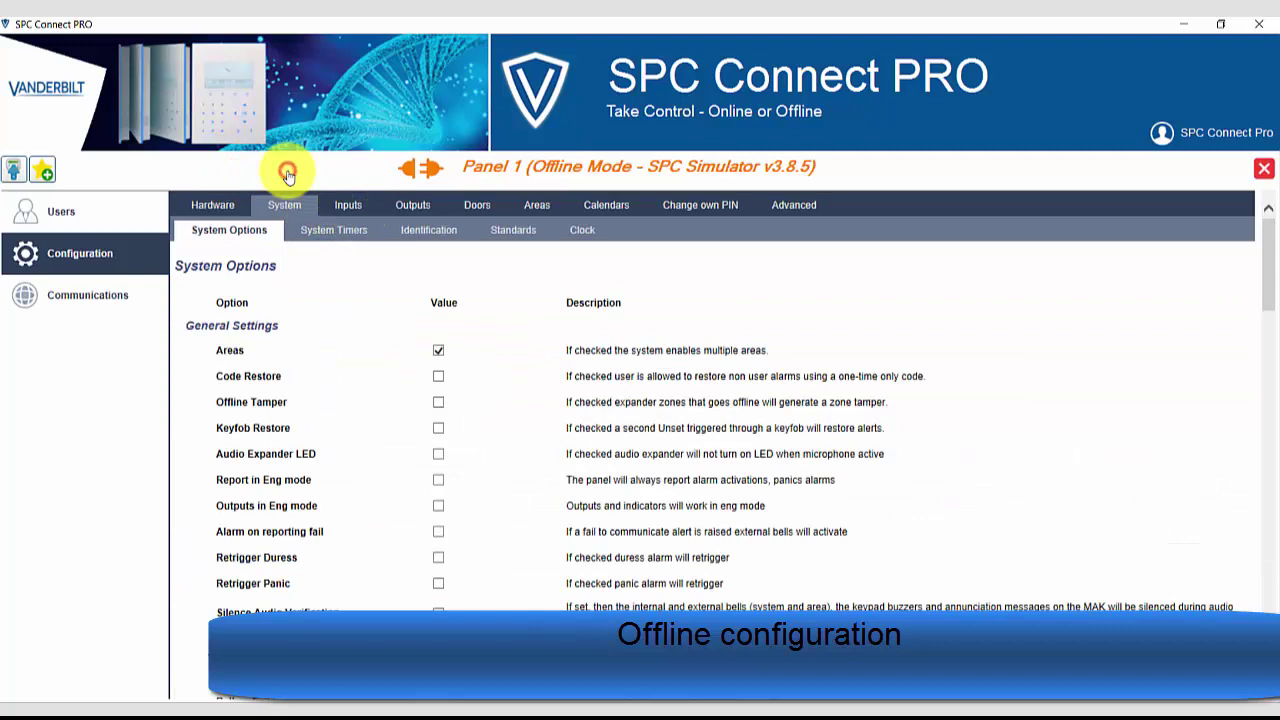
{"action": "left_click", "coordinate": [412, 206]}
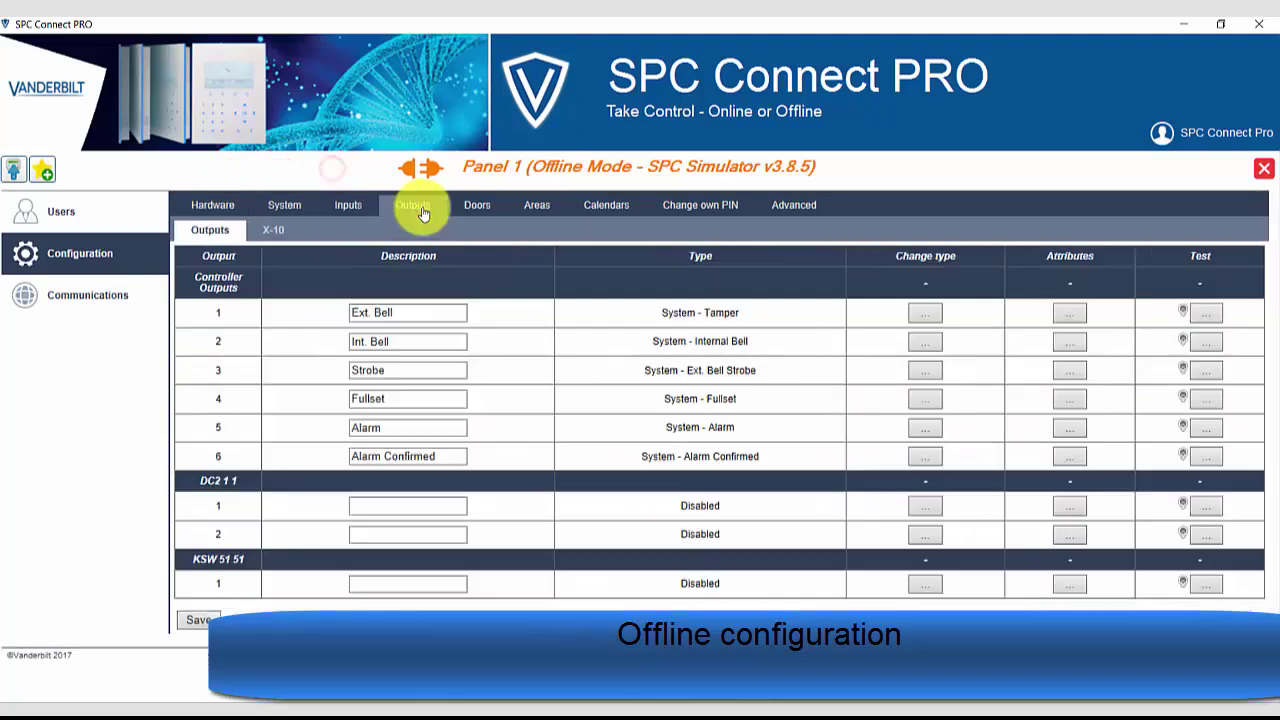
{"action": "left_click", "coordinate": [540, 206]}
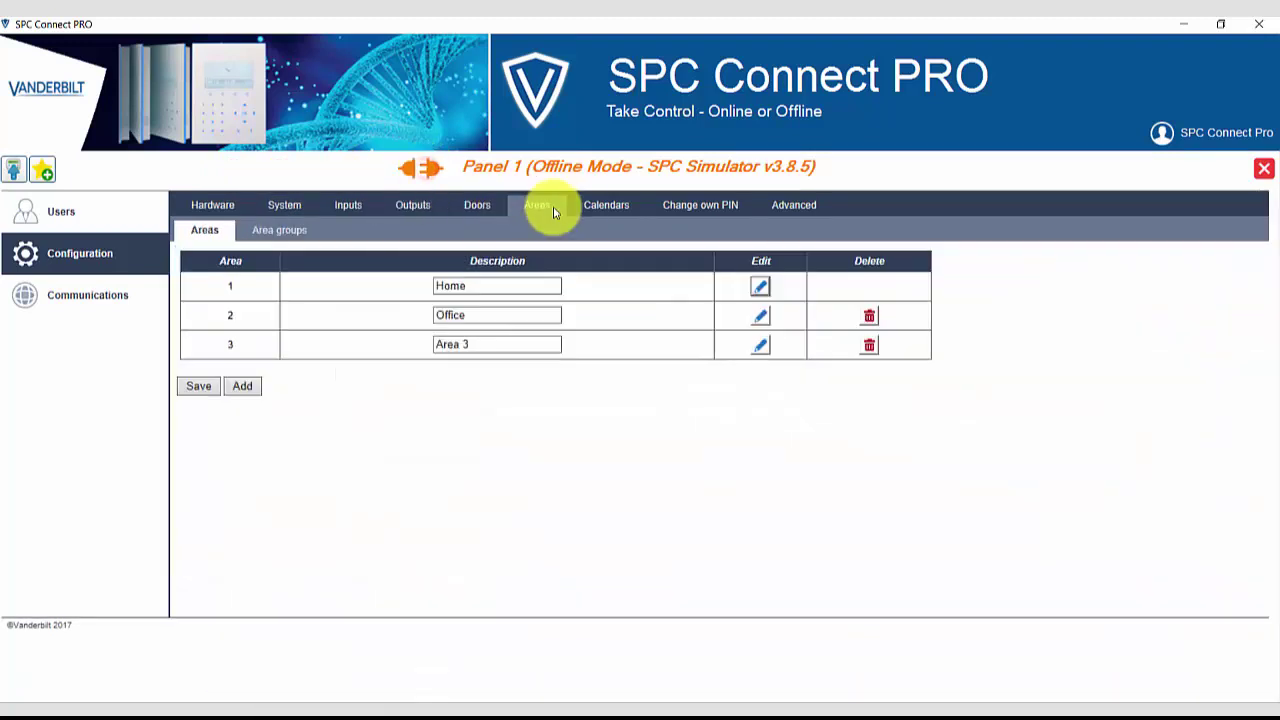
{"action": "left_click", "coordinate": [618, 216]}
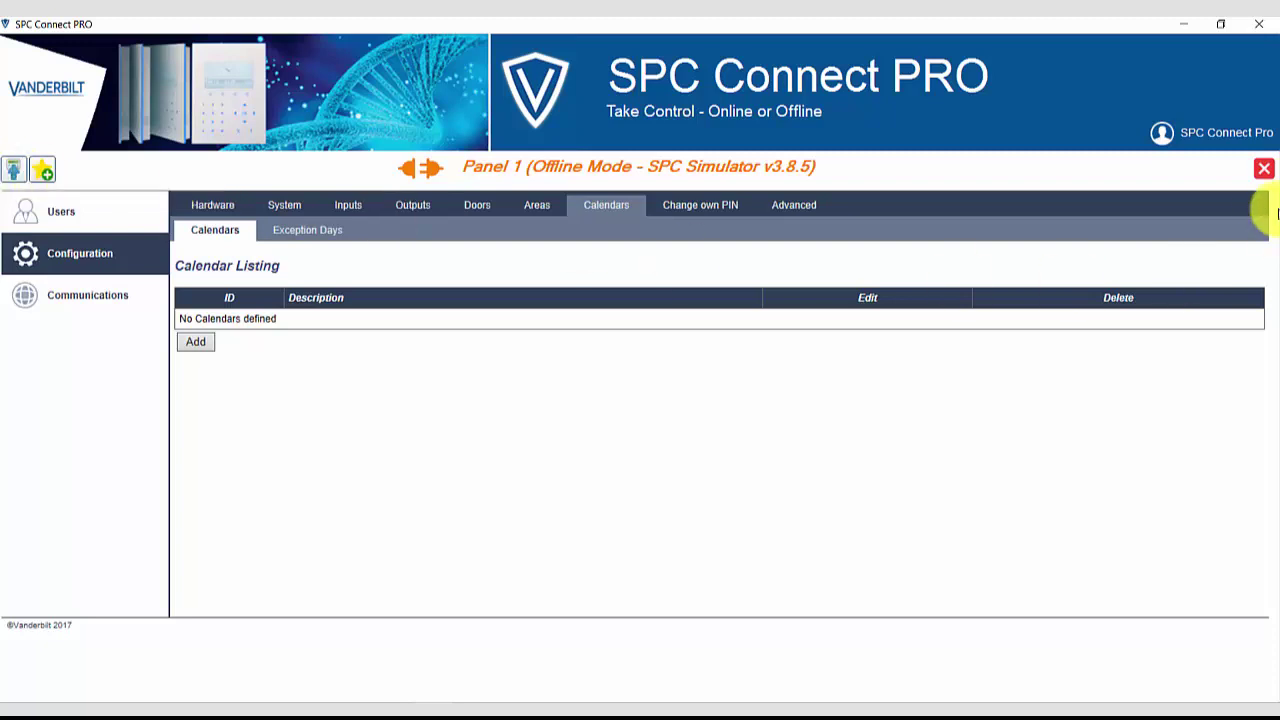
{"action": "left_click", "coordinate": [1264, 168]}
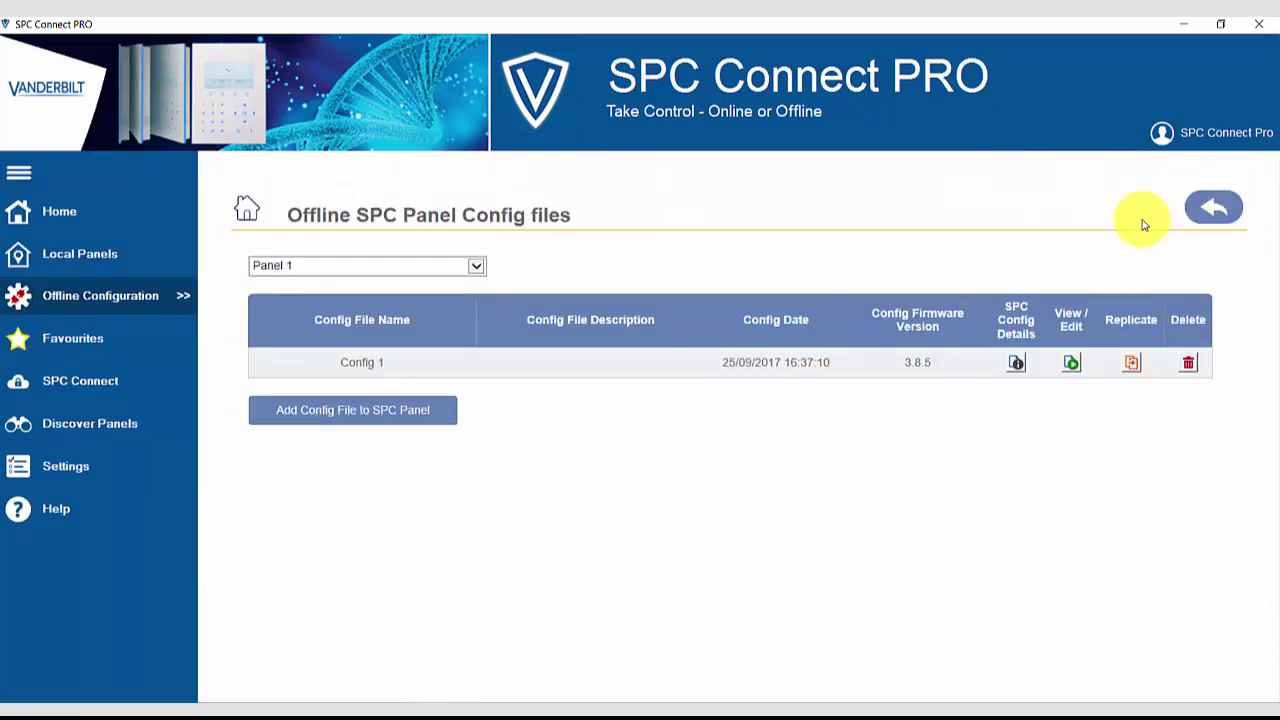
Connect live to Panel 1 at 192.168.1.1, browse log and network services, ending on controller inputs
{"action": "left_click", "coordinate": [20, 238]}
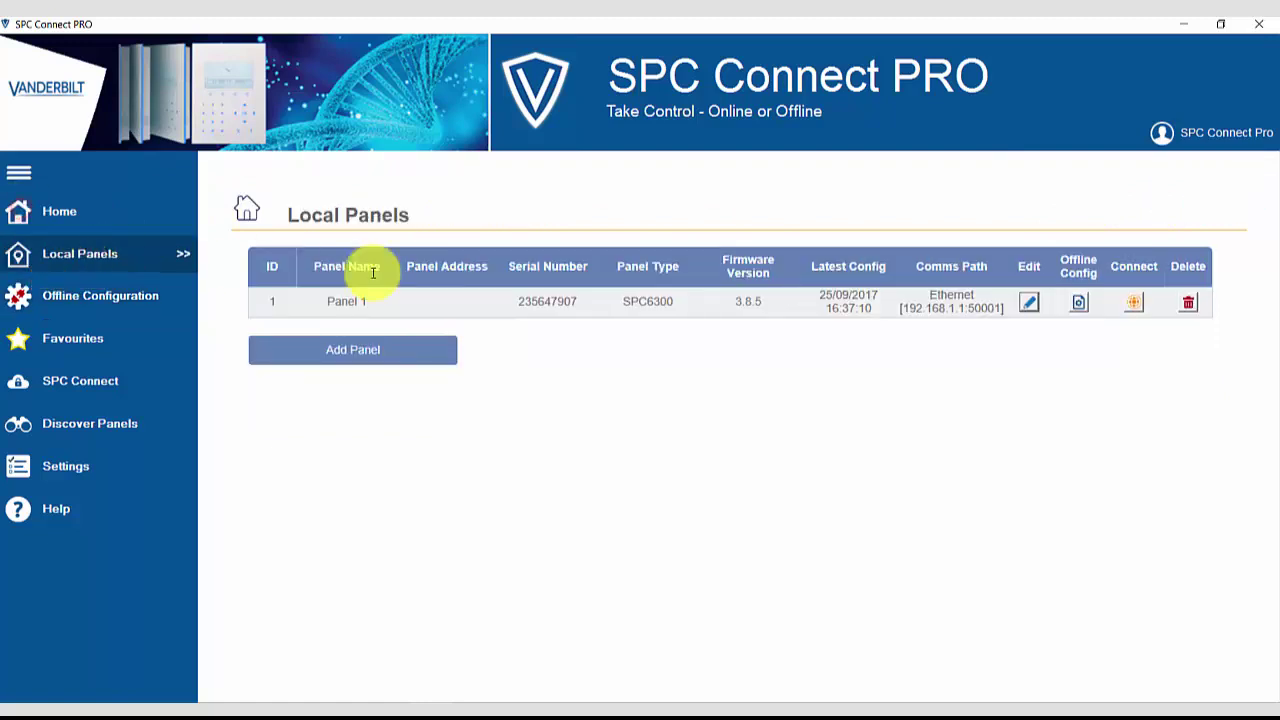
{"action": "left_click", "coordinate": [1134, 302]}
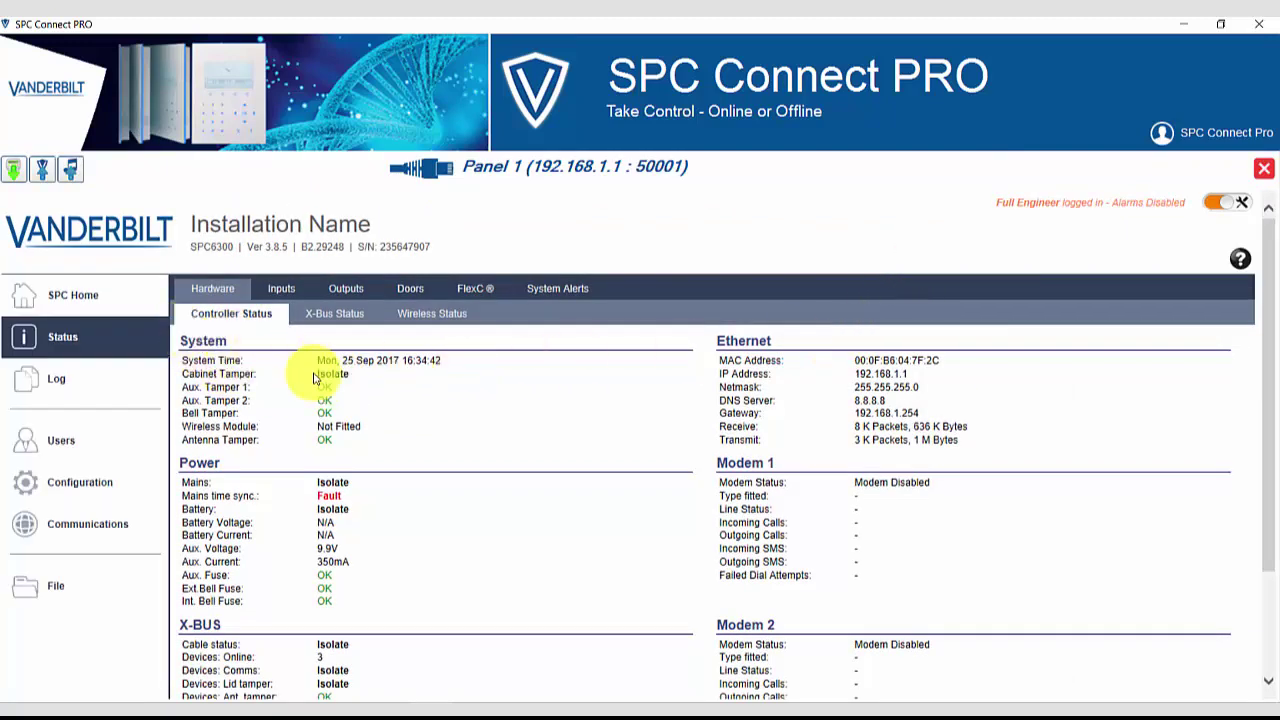
{"action": "left_click", "coordinate": [58, 394]}
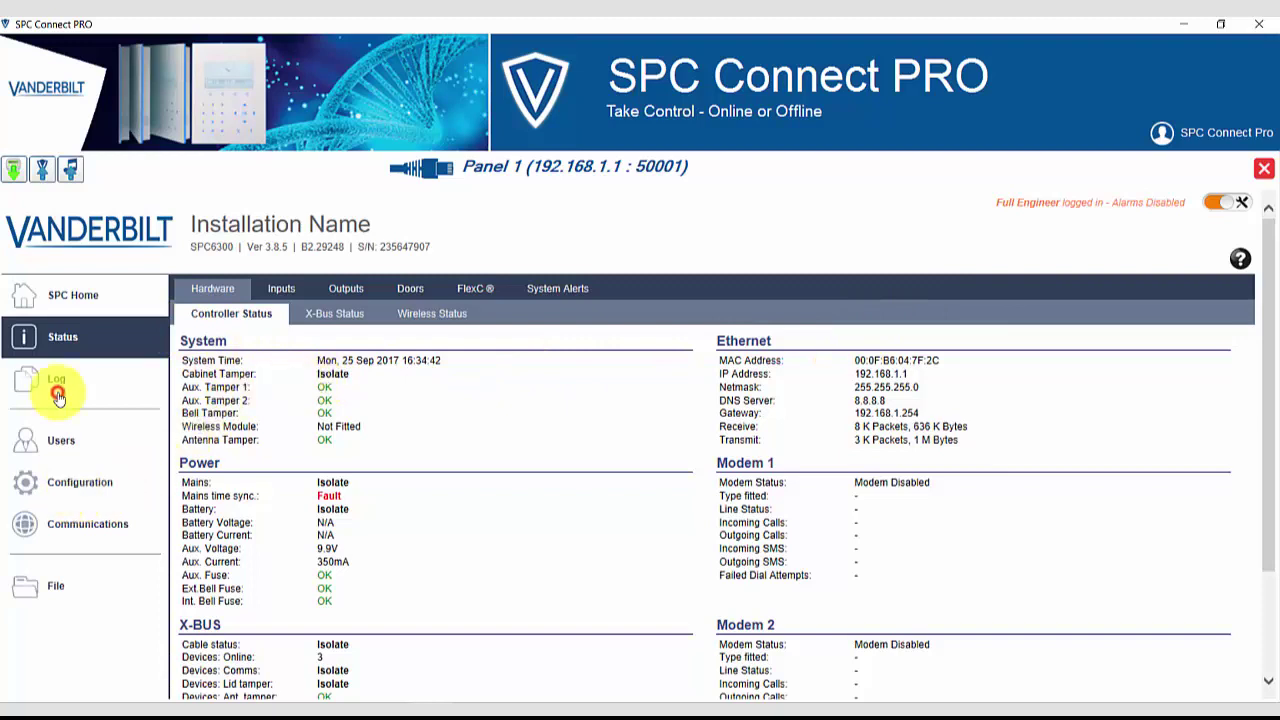
{"action": "left_click", "coordinate": [74, 484]}
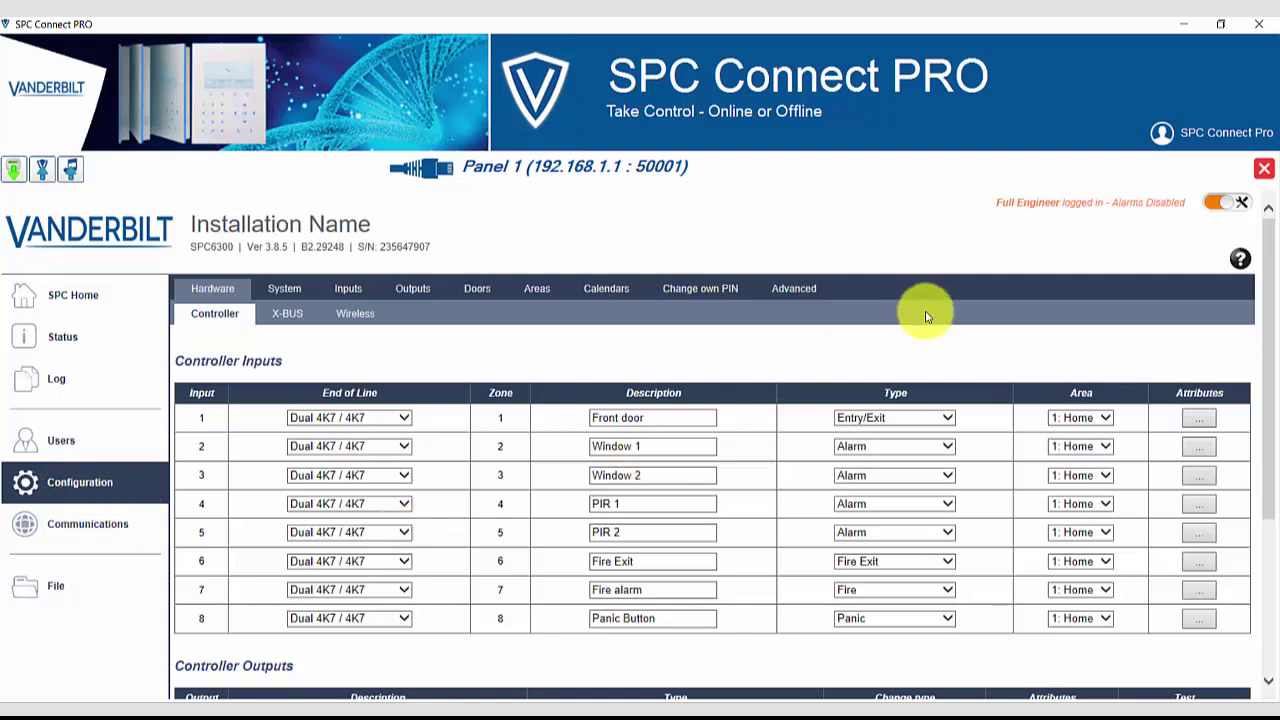
{"action": "left_click", "coordinate": [88, 525]}
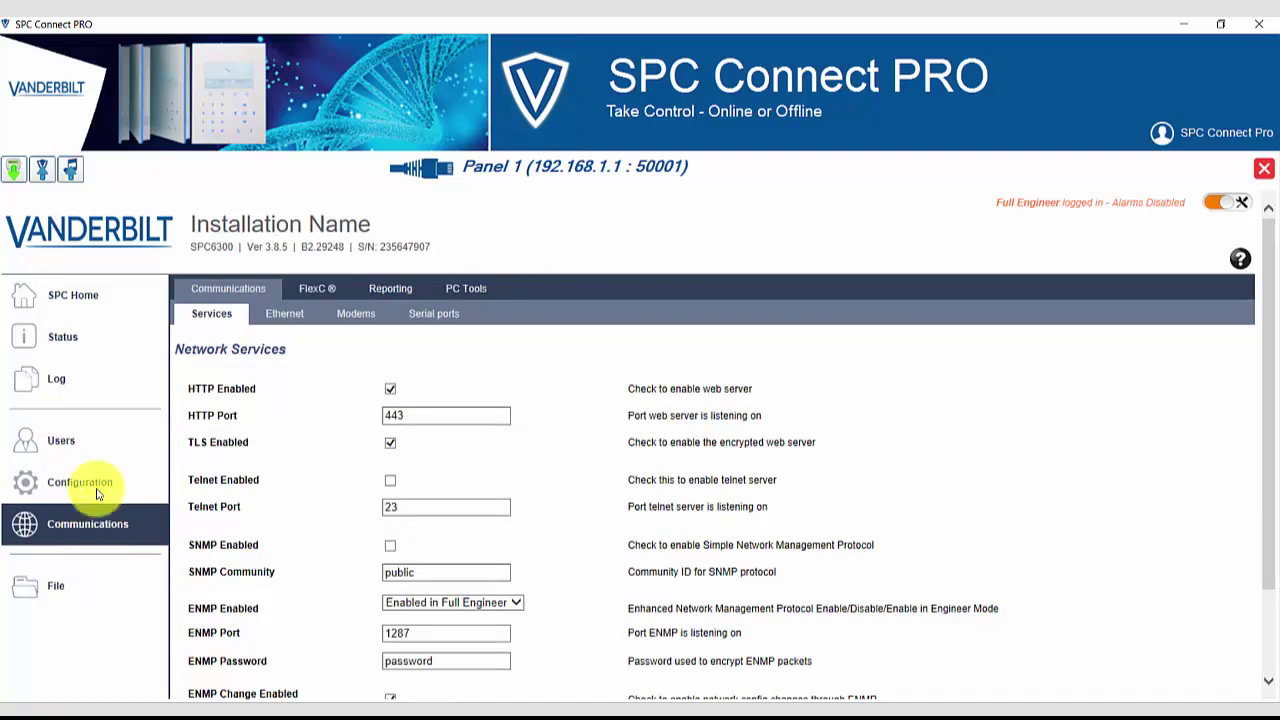
{"action": "left_click", "coordinate": [77, 392]}
{"action": "left_click", "coordinate": [75, 482]}
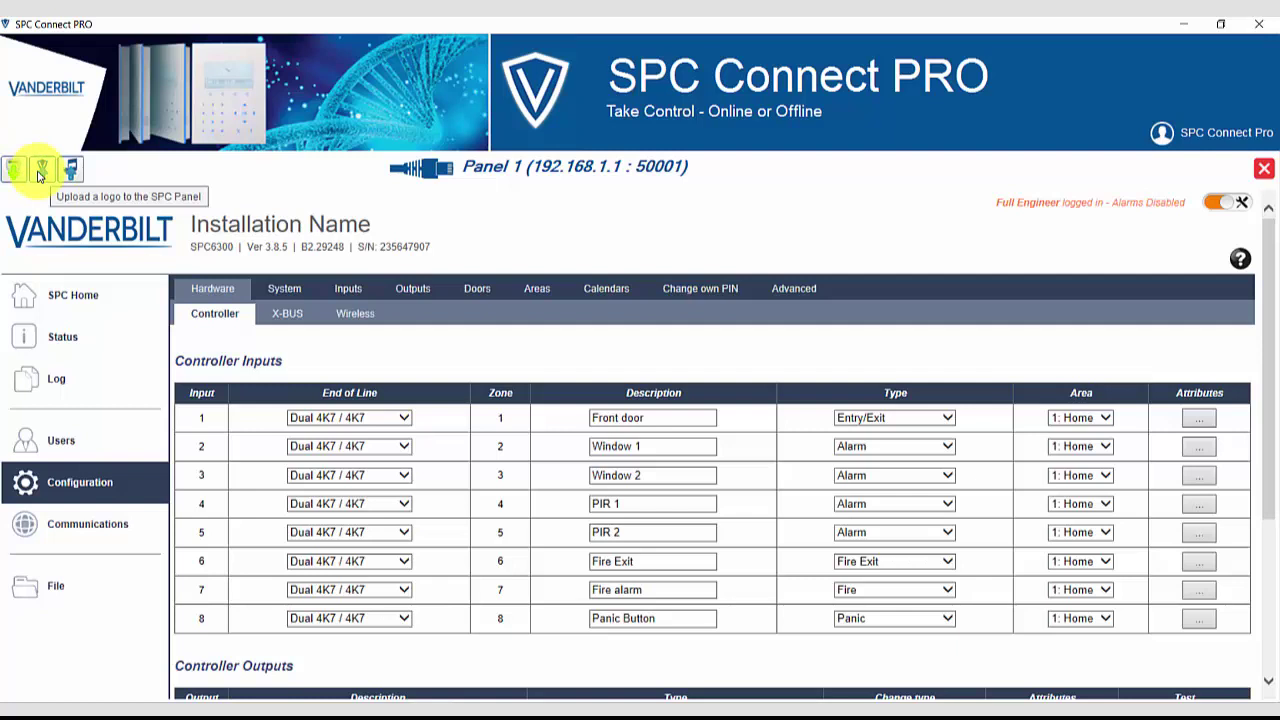
Upload bug.bmp from the Logos folder as Panel 1's logo and confirm the success message
{"action": "left_click", "coordinate": [40, 172]}
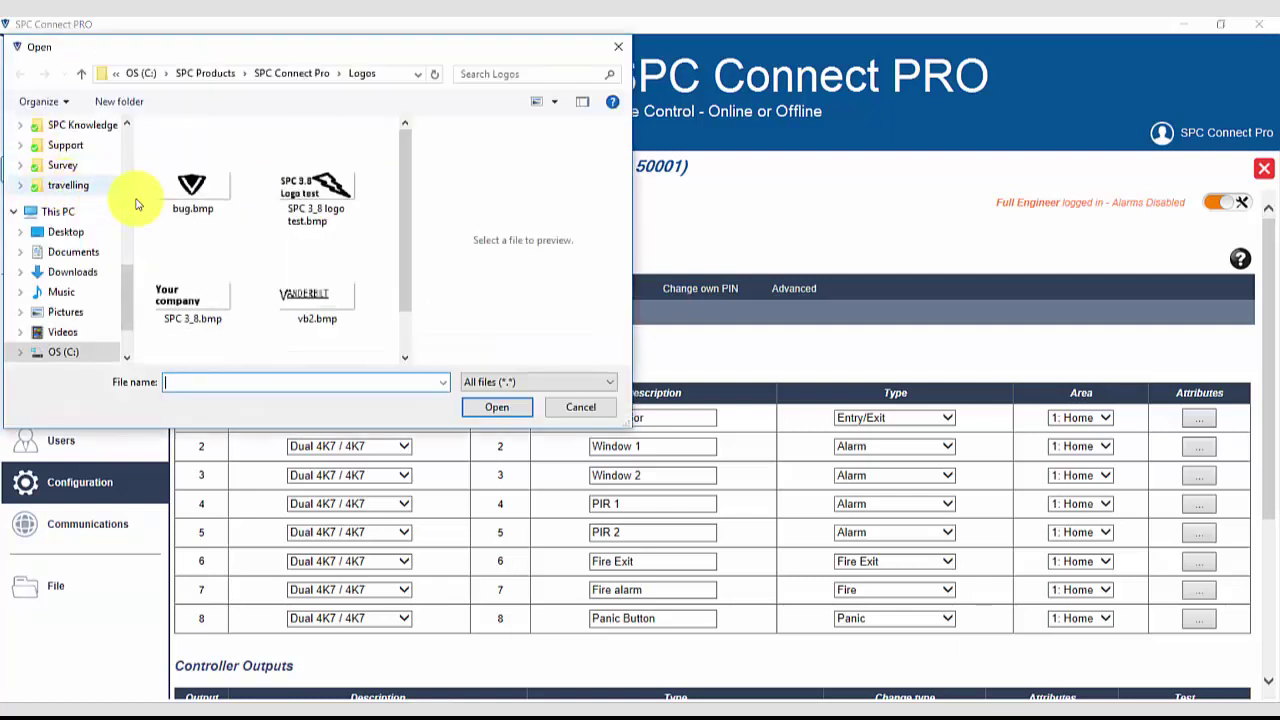
{"action": "double_click", "coordinate": [185, 175]}
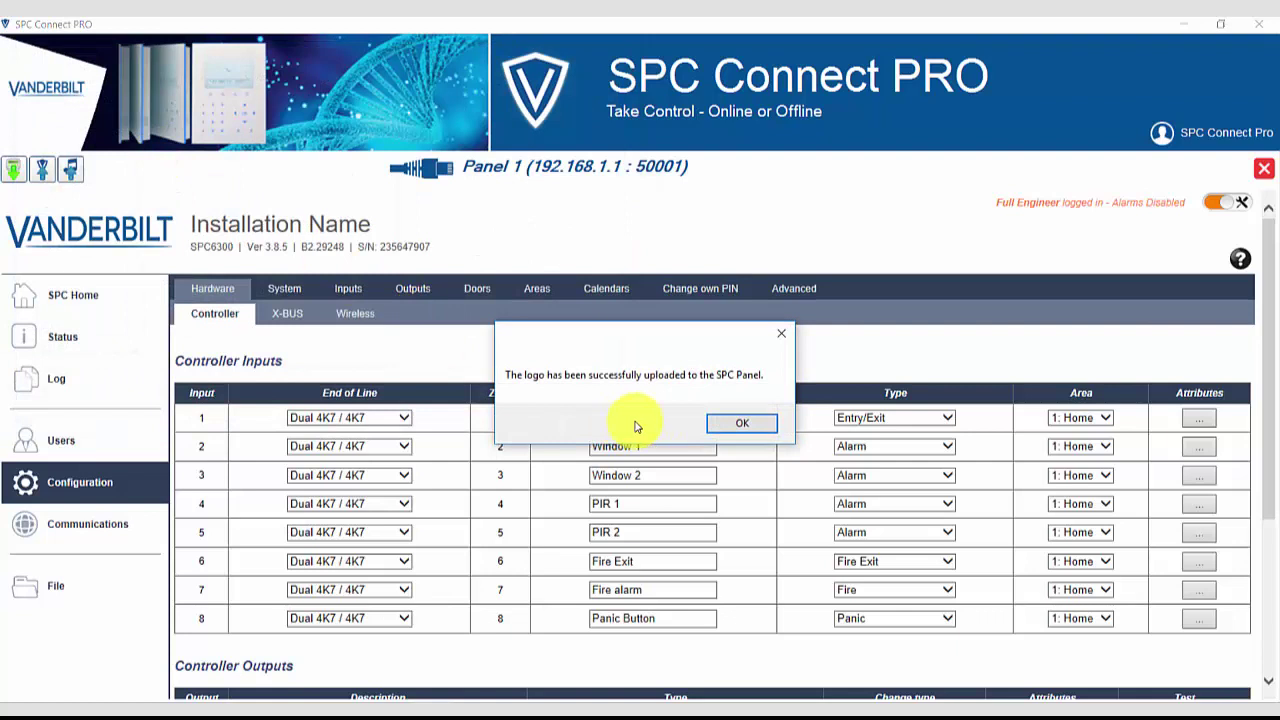
{"action": "left_click", "coordinate": [741, 425]}
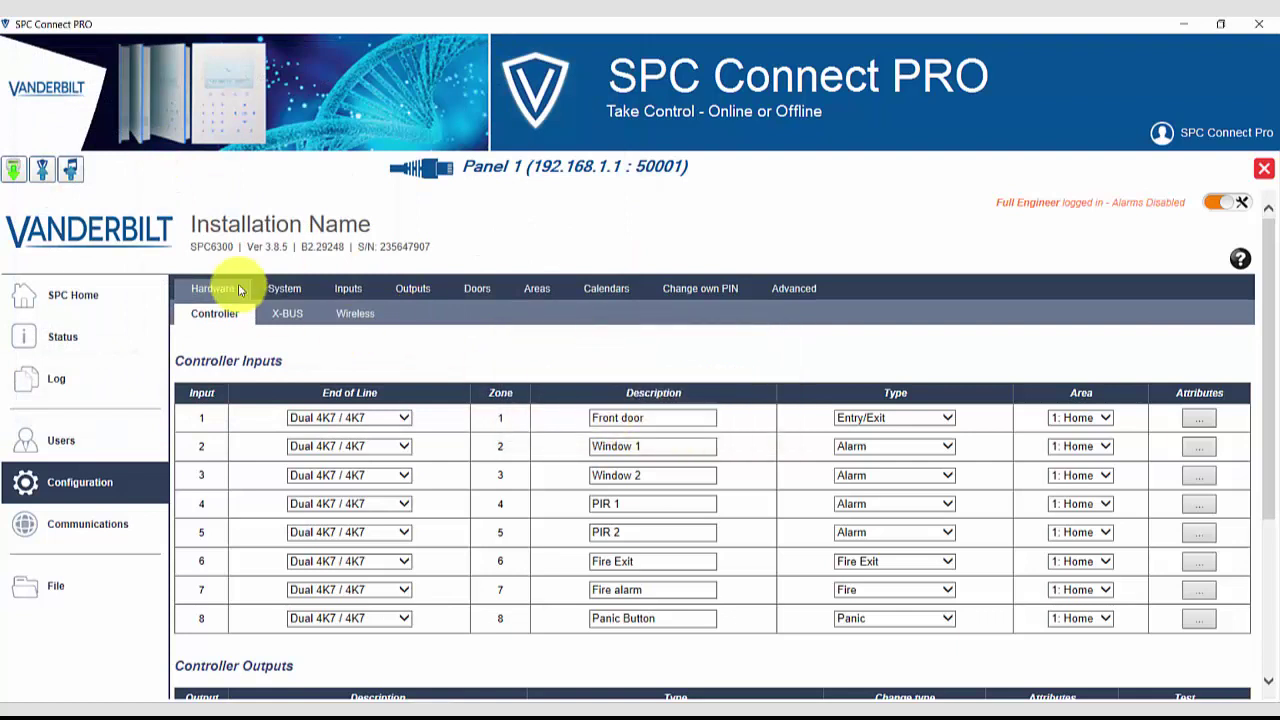